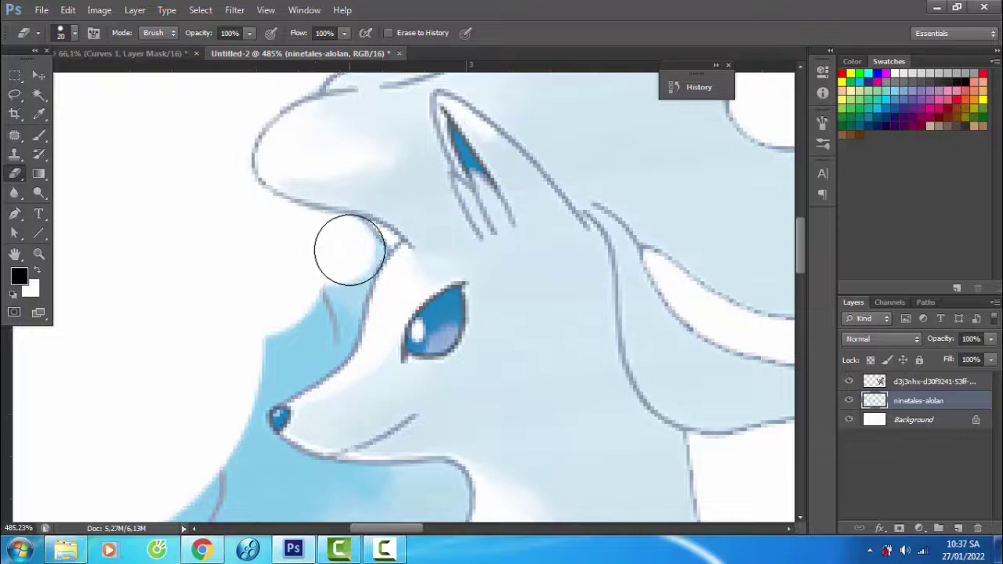
Erase the blue tails around the fox's face, below its muzzle and above its back on the ninetales-alolan layer
left_click_drag(383, 177, 423, 168)
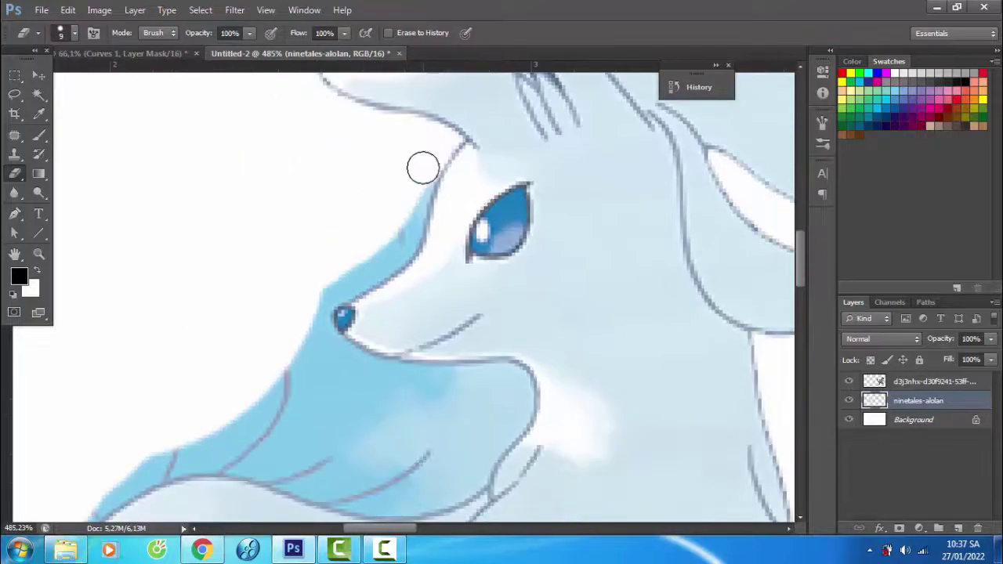
mouse_move(301, 316)
left_mouse_down()
mouse_move(235, 141)
mouse_move(318, 199)
mouse_move(429, 206)
left_mouse_up()
left_click_drag(442, 243, 581, 147)
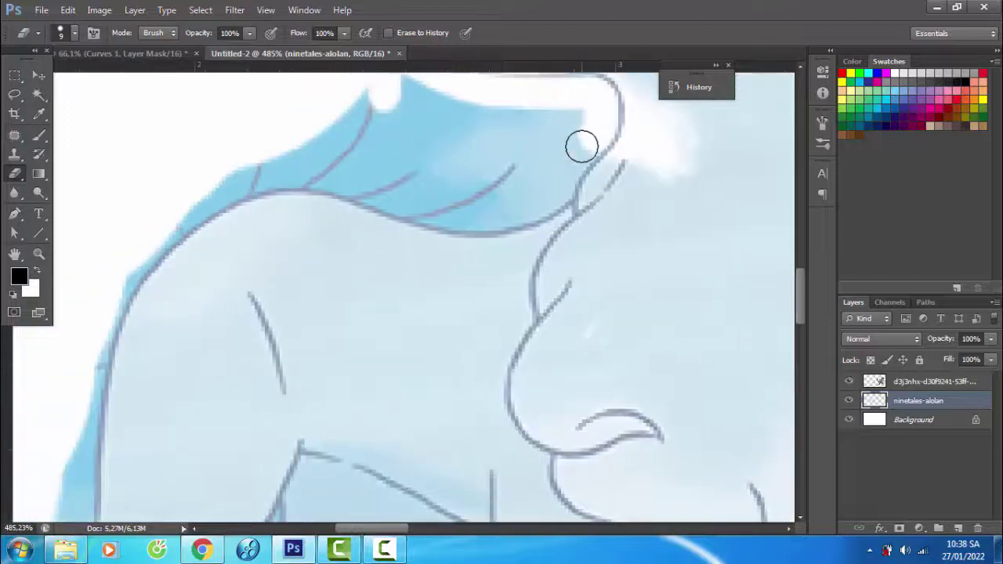
mouse_move(557, 188)
left_mouse_down()
mouse_move(511, 211)
mouse_move(443, 214)
mouse_move(374, 190)
mouse_move(227, 184)
left_mouse_up()
mouse_move(398, 57)
left_mouse_down()
mouse_move(572, 126)
mouse_move(563, 149)
mouse_move(526, 166)
mouse_move(311, 180)
left_mouse_up()
left_click_drag(249, 203, 427, 118)
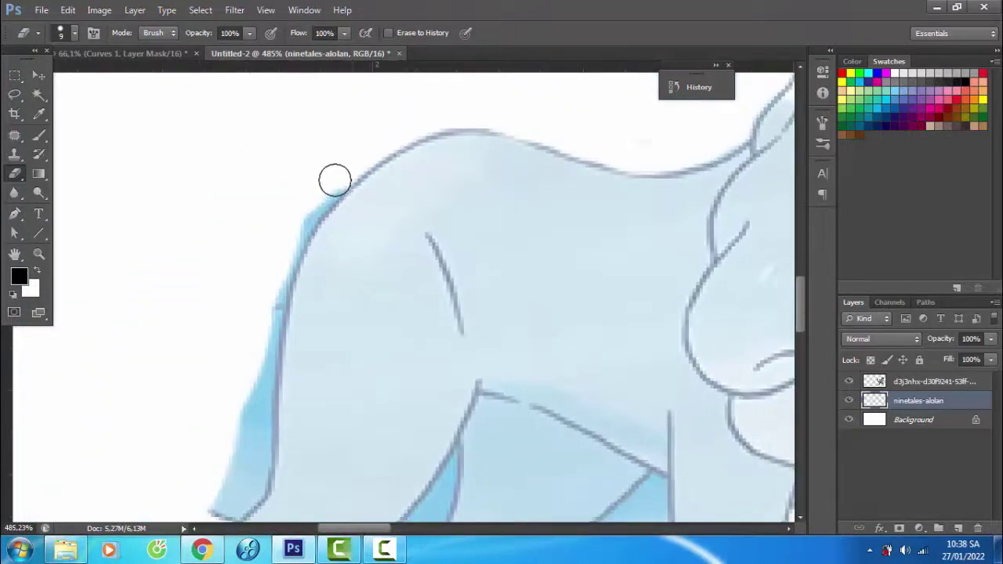
Erase the leftover blue tail edge along the fox's rump and behind its hind leg
left_click_drag(300, 213, 358, 154)
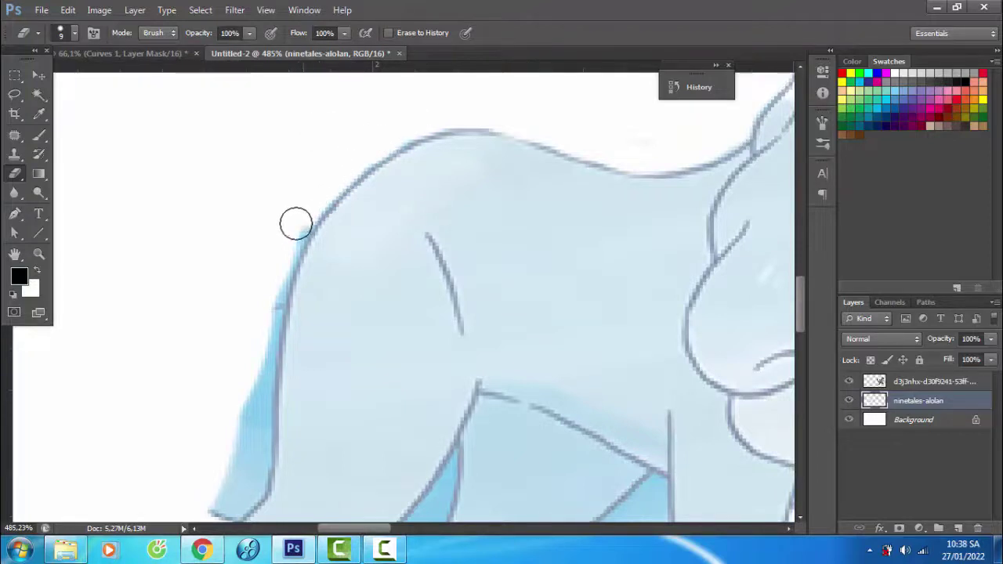
left_click_drag(295, 224, 273, 130)
mouse_move(247, 227)
left_mouse_down()
mouse_move(239, 349)
mouse_move(230, 192)
mouse_move(223, 264)
left_mouse_up()
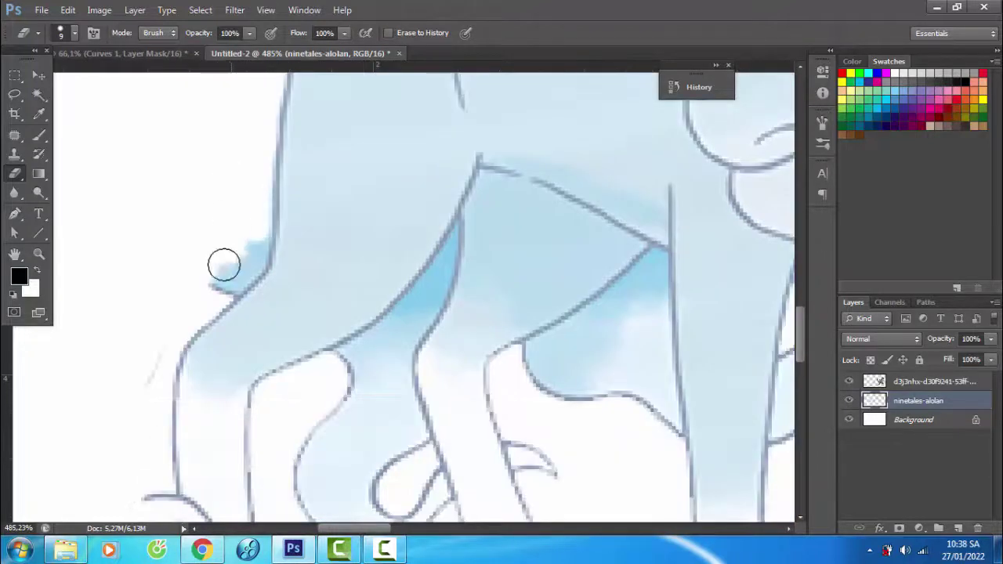
Erase the tail piece hanging between the two hind legs, following the leg outlines
scroll(211, 314, "down", 5)
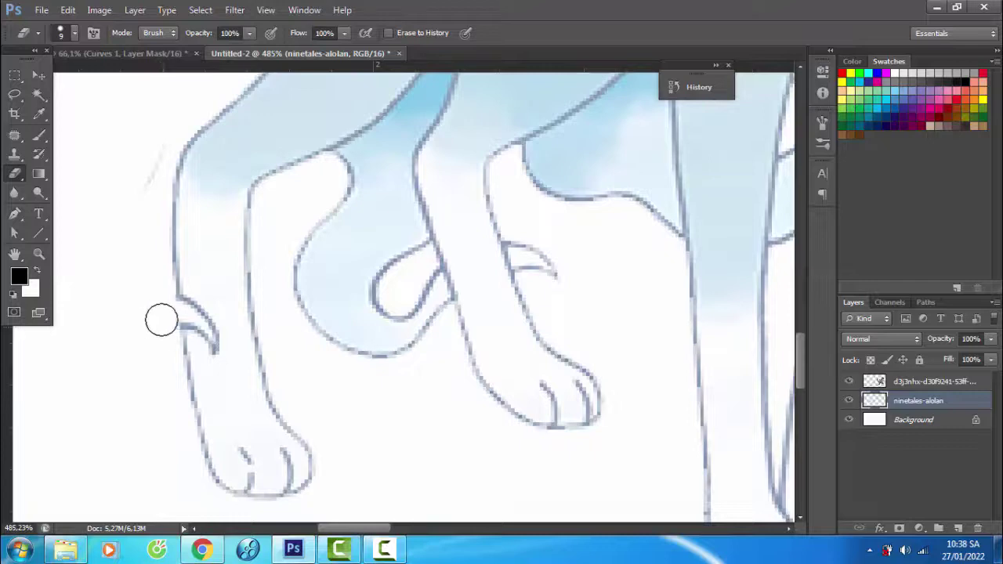
mouse_move(330, 190)
left_mouse_down()
mouse_move(319, 217)
mouse_move(400, 195)
mouse_move(415, 245)
mouse_move(304, 235)
mouse_move(337, 329)
left_mouse_up()
scroll(389, 337, "up", 3)
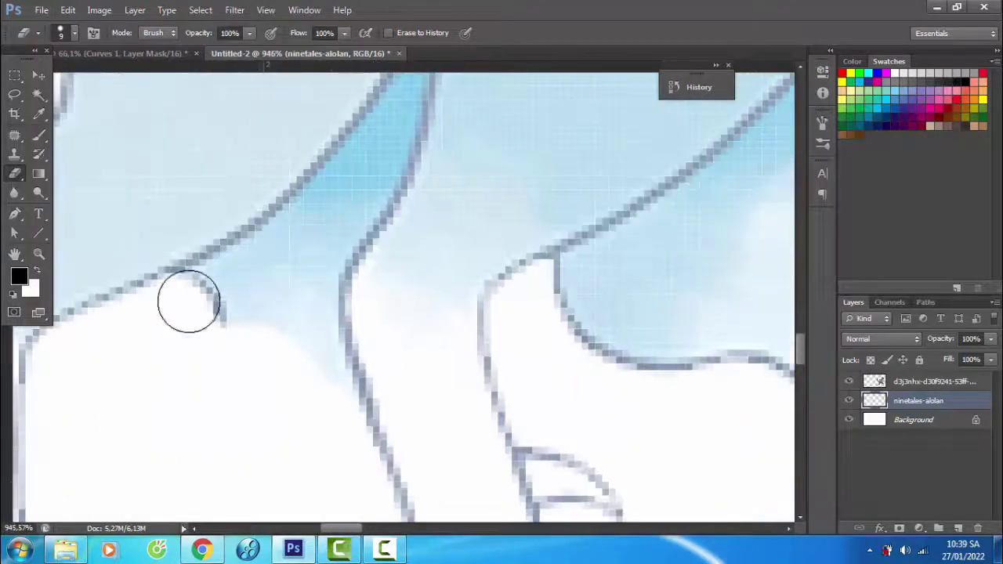
mouse_move(186, 298)
left_mouse_down()
mouse_move(271, 269)
mouse_move(302, 331)
left_mouse_up()
mouse_move(243, 274)
left_mouse_down()
mouse_move(296, 242)
mouse_move(356, 174)
mouse_move(317, 250)
mouse_move(360, 251)
left_mouse_up()
Reduce the eraser size to 1 and clear the blue from the narrow gap between the hind legs
scroll(314, 248, "up", 2)
key("bracketleft")
key("bracketleft")
key("bracketleft")
key("bracketleft")
key("bracketleft")
key("bracketleft")
scroll(327, 311, "up", 2)
mouse_move(327, 311)
left_mouse_down()
mouse_move(434, 157)
mouse_move(380, 367)
mouse_move(419, 182)
mouse_move(351, 314)
mouse_move(444, 204)
left_mouse_up()
scroll(388, 197, "up", 1)
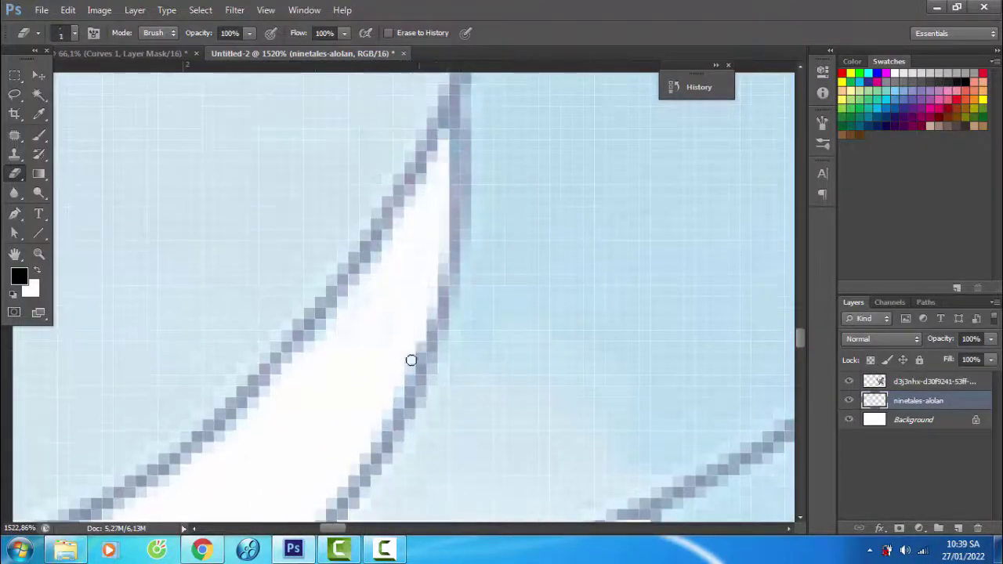
Enlarge the eraser to size 5 and erase the tail area enclosed by the hind leg, belly and front leg
scroll(606, 258, "down", 4)
scroll(358, 373, "up", 3)
key("bracketright")
key("bracketright")
key("bracketright")
key("bracketright")
mouse_move(342, 279)
left_mouse_down()
mouse_move(406, 345)
mouse_move(342, 274)
left_mouse_up()
mouse_move(346, 87)
left_mouse_down()
mouse_move(134, 290)
mouse_move(369, 116)
mouse_move(410, 316)
mouse_move(356, 154)
mouse_move(224, 372)
mouse_move(125, 373)
mouse_move(196, 357)
left_mouse_up()
scroll(300, 311, "up", 1)
scroll(339, 195, "down", 1)
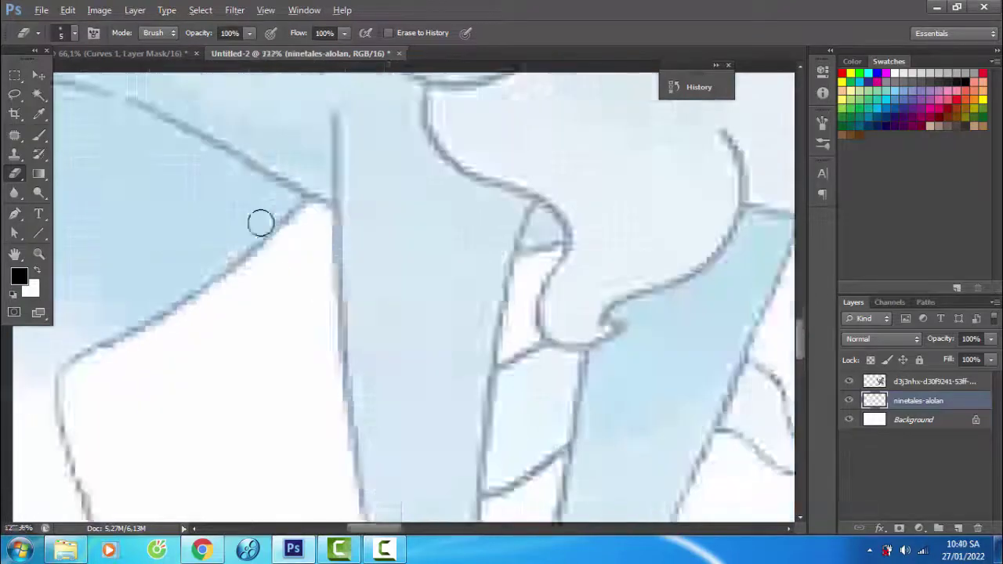
Erase the remaining tail pieces between the front legs and behind the far front leg
mouse_move(259, 224)
left_mouse_down()
mouse_move(331, 199)
mouse_move(323, 246)
mouse_move(334, 308)
left_mouse_up()
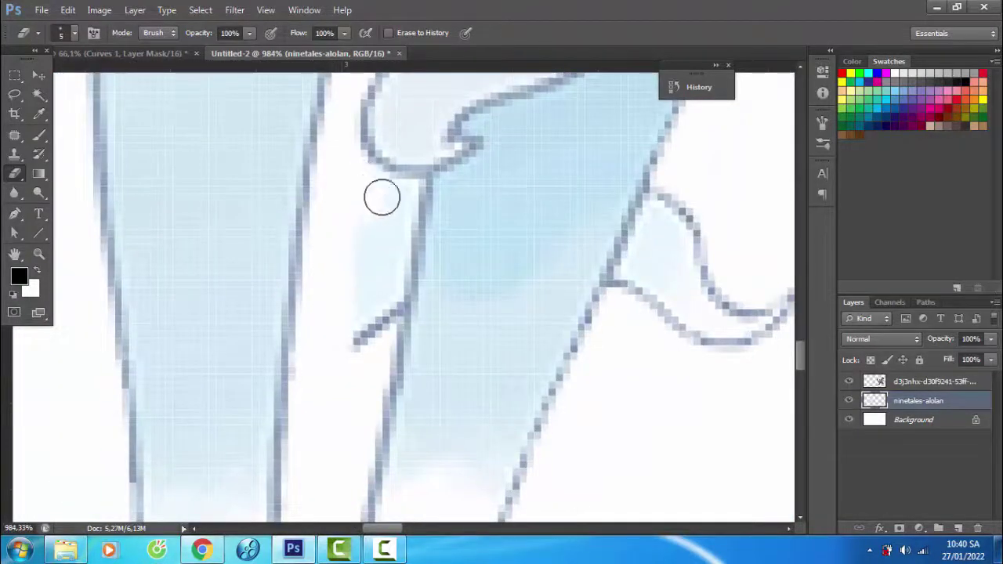
left_click_drag(381, 196, 376, 336)
scroll(502, 246, "right", 2)
mouse_move(502, 246)
left_mouse_down()
mouse_move(521, 217)
mouse_move(546, 220)
mouse_move(572, 261)
mouse_move(685, 290)
left_mouse_up()
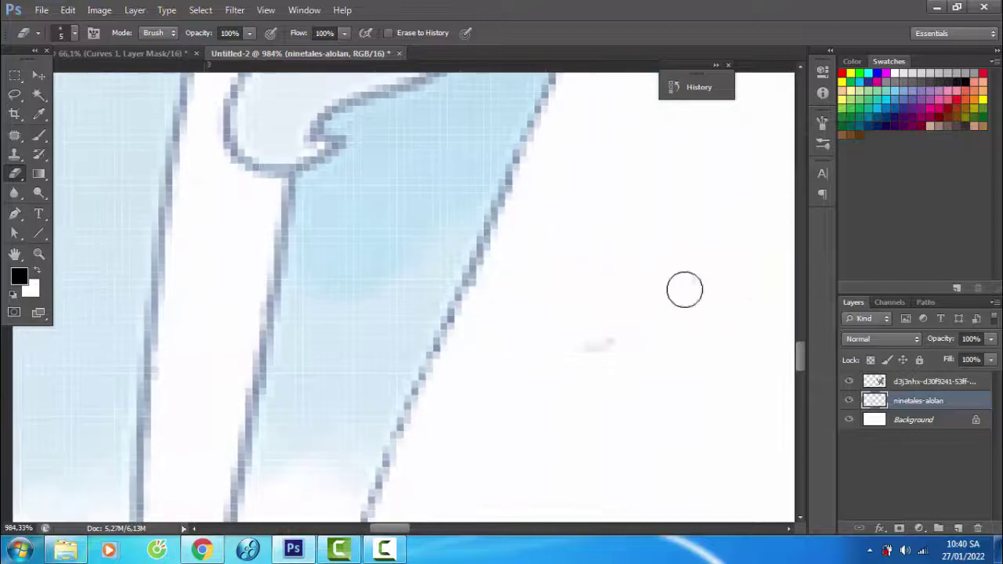
Lasso the grey dragon's head, copy it to a new layer and place it mirrored over the fox's face
key("ctrl+0")
key("alt+]")
key("l")
left_click_drag(687, 157, 640, 189)
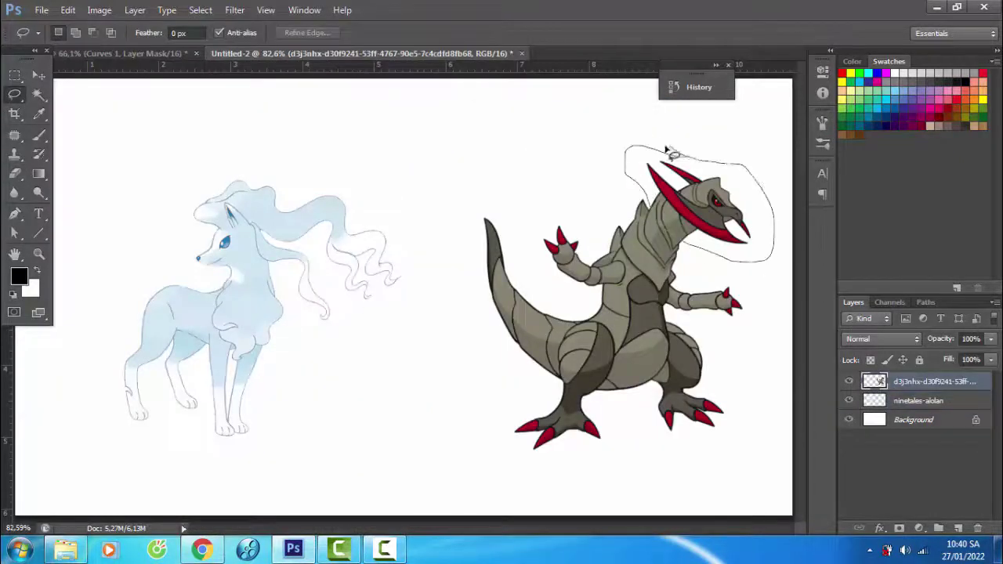
left_click_drag(666, 149, 672, 154)
key("ctrl+j")
key("ctrl+t")
left_click_drag(697, 203, 235, 212)
key("ctrl+plus")
key("Return")
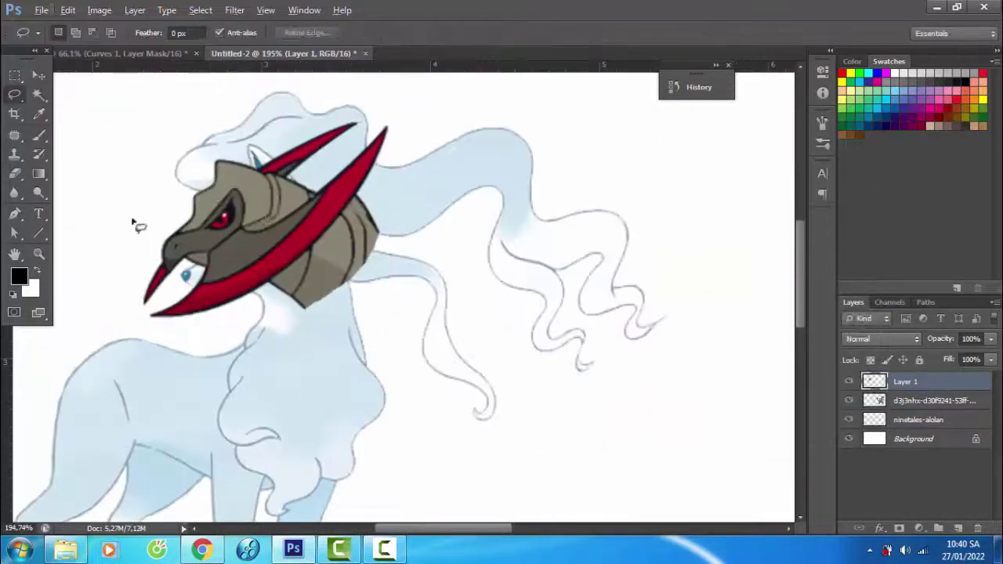
Erase the dragon's forehead and crown from the copied head, keeping the eye, jaw and tusks
key("e")
scroll(133, 137, "up", 3)
scroll(207, 284, "up", 3)
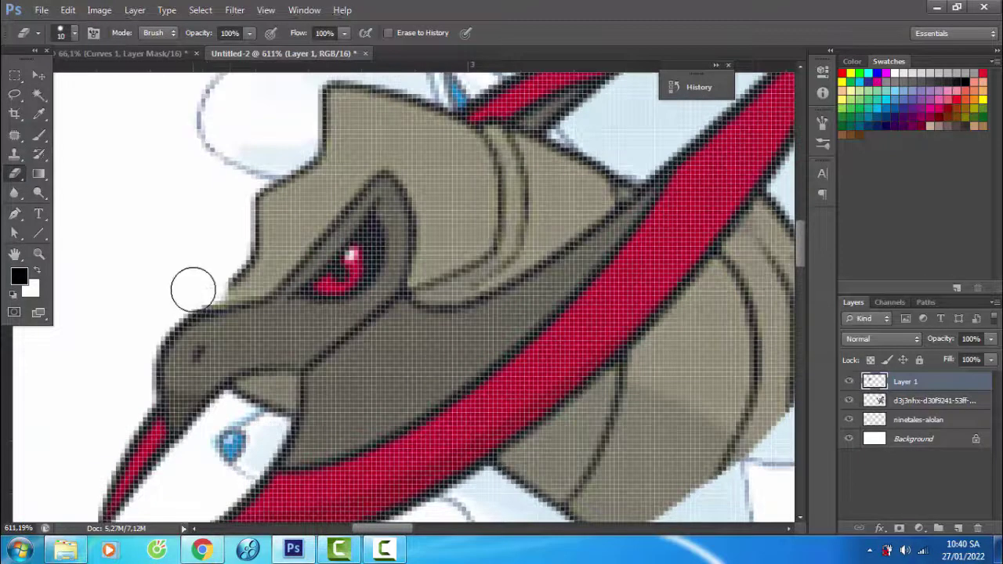
mouse_move(269, 258)
left_mouse_down()
mouse_move(351, 166)
mouse_move(308, 166)
mouse_move(273, 199)
mouse_move(230, 207)
mouse_move(259, 229)
mouse_move(280, 285)
mouse_move(271, 347)
mouse_move(280, 234)
mouse_move(270, 284)
mouse_move(301, 282)
mouse_move(397, 227)
mouse_move(452, 175)
left_mouse_up()
scroll(278, 273, "down", 2)
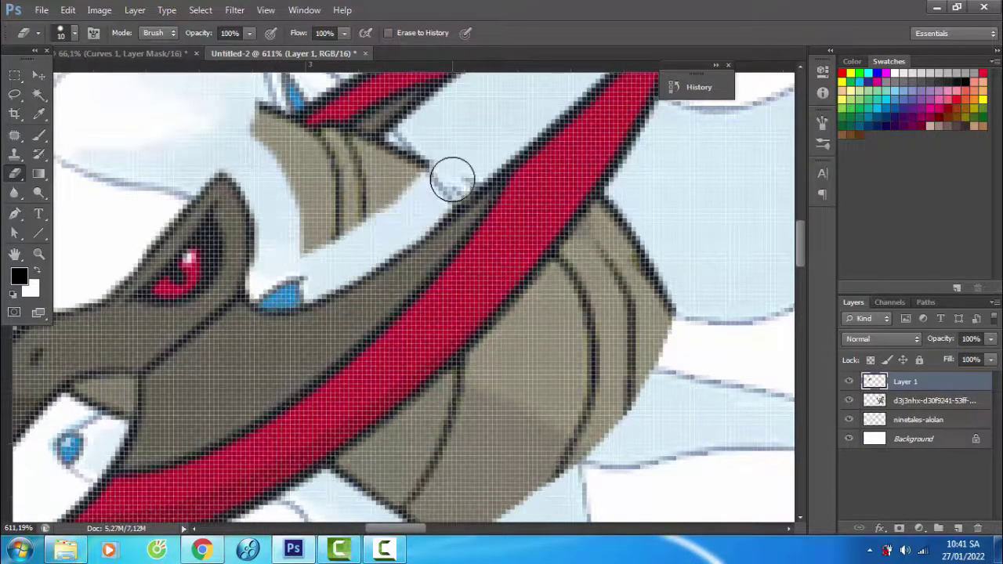
scroll(451, 175, "up", 4)
left_click_drag(423, 235, 321, 333)
scroll(321, 330, "down", 5)
scroll(321, 331, "right", 2)
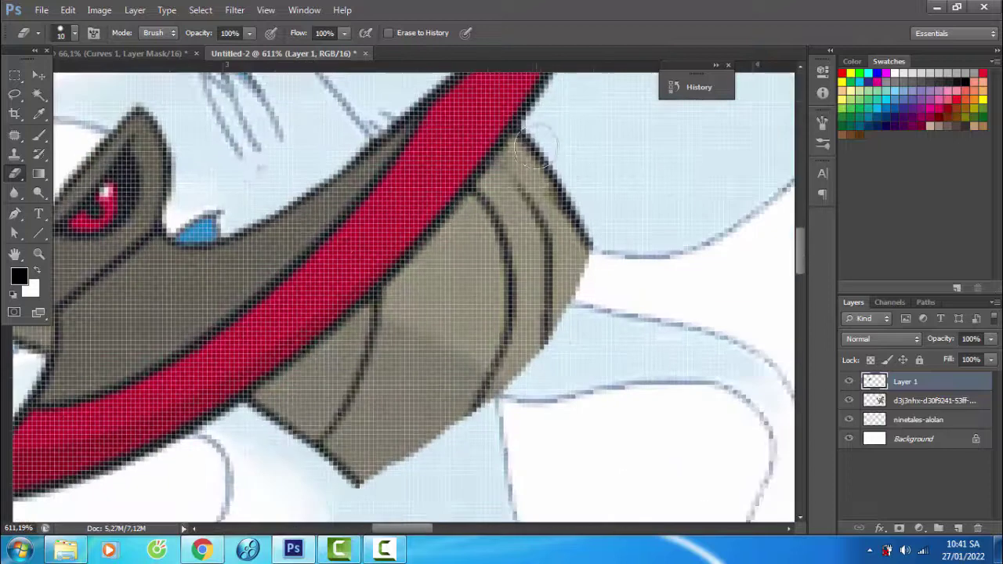
Erase the dragon's grey neck behind the large red tusk on the copied head layer
left_click_drag(540, 129, 478, 227)
scroll(478, 228, "down", 2)
mouse_move(501, 153)
left_mouse_down()
mouse_move(314, 343)
mouse_move(313, 329)
mouse_move(392, 290)
left_mouse_up()
mouse_move(571, 119)
left_mouse_down()
mouse_move(431, 337)
mouse_move(548, 230)
left_mouse_up()
scroll(271, 316, "down", 5)
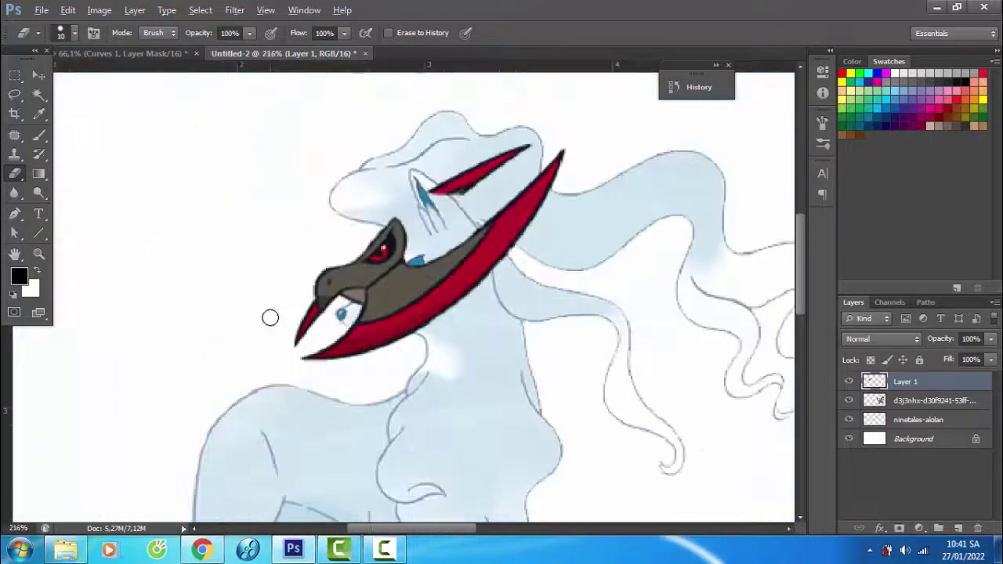
Move the trimmed dragon face down along the fox's muzzle to line it up with the head
key("v")
mouse_move(460, 295)
left_mouse_down()
mouse_move(464, 307)
mouse_move(428, 299)
mouse_move(443, 310)
left_mouse_up()
scroll(438, 310, "left", 1)
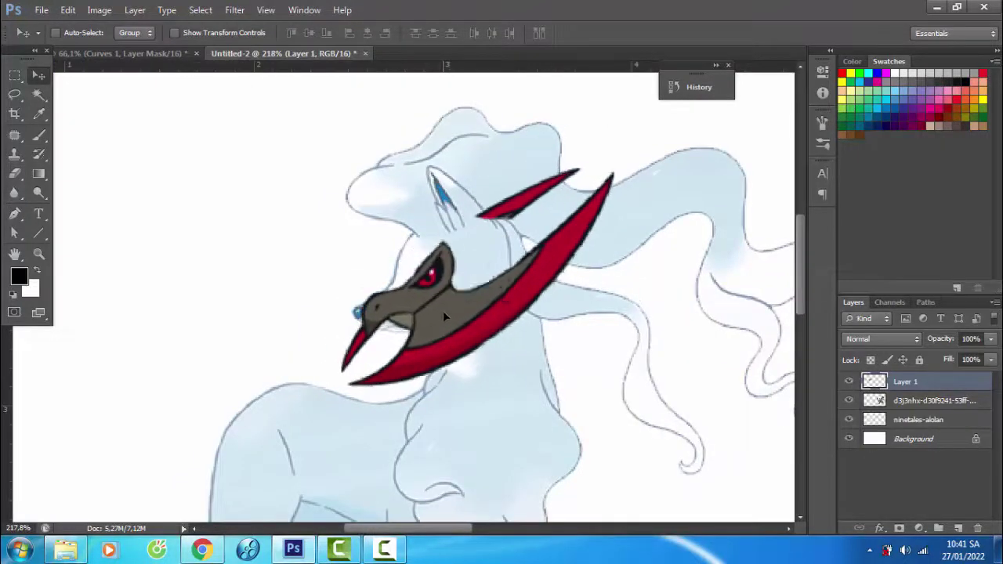
scroll(442, 310, "down", 4)
scroll(374, 293, "up", 3)
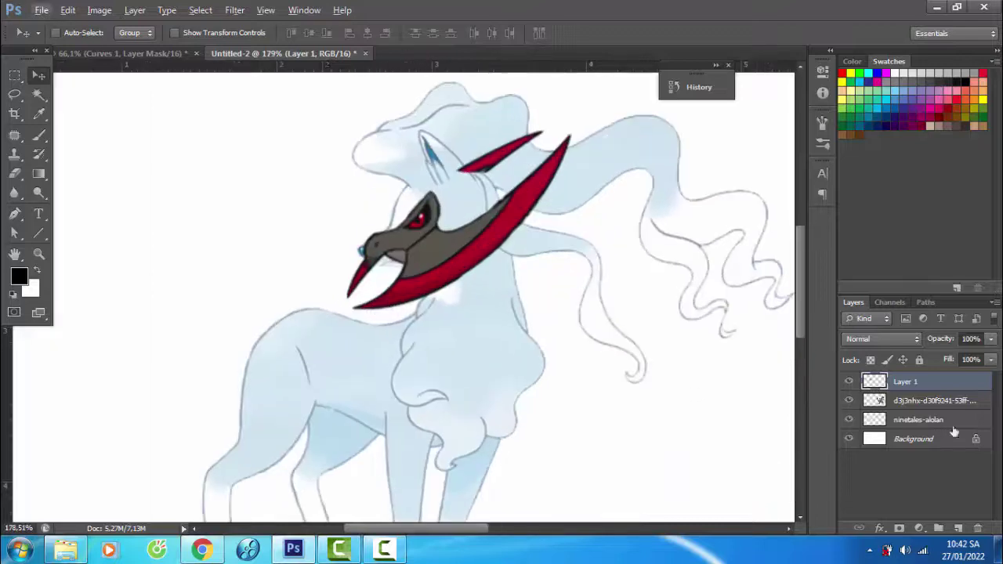
Erase the exposed fox nose on the ninetales-alolan layer and most of the rear red tusk on Layer 1
left_click(917, 420)
key("e")
scroll(462, 117, "up", 5)
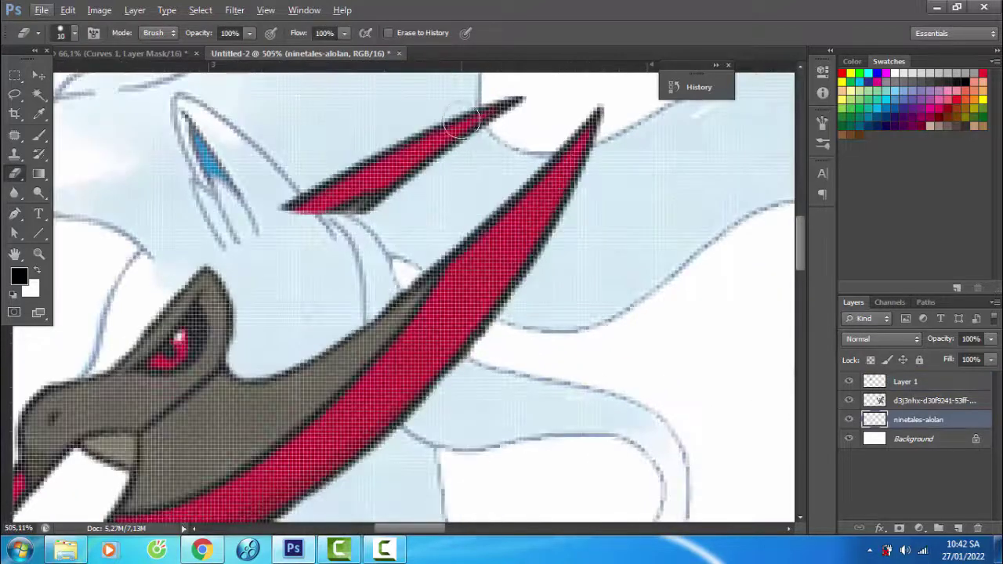
left_click(879, 381)
left_click_drag(464, 124, 425, 165)
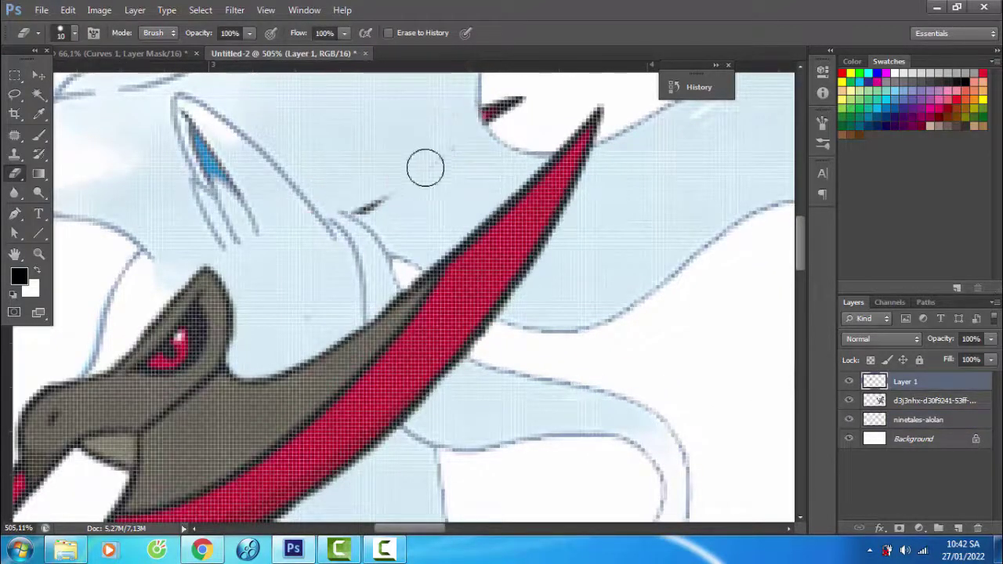
Set Layer 1 to 80% opacity, erase the large tusk where the hair strand crosses it, and restore full opacity
scroll(329, 192, "down", 5)
scroll(329, 192, "down", 3)
scroll(243, 152, "up", 10)
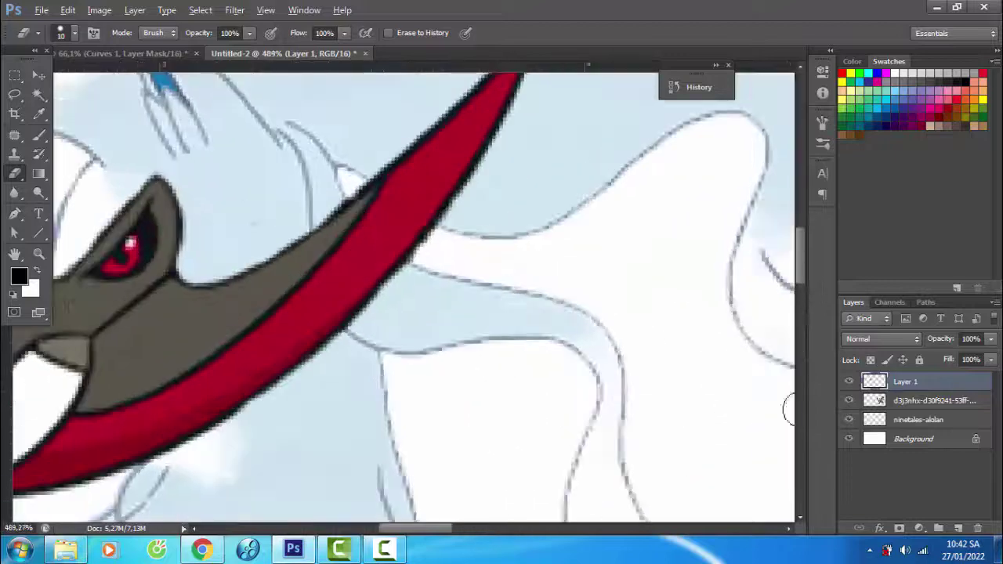
key("8")
mouse_move(329, 275)
left_mouse_down()
mouse_move(390, 308)
mouse_move(317, 162)
mouse_move(363, 230)
mouse_move(435, 277)
left_mouse_up()
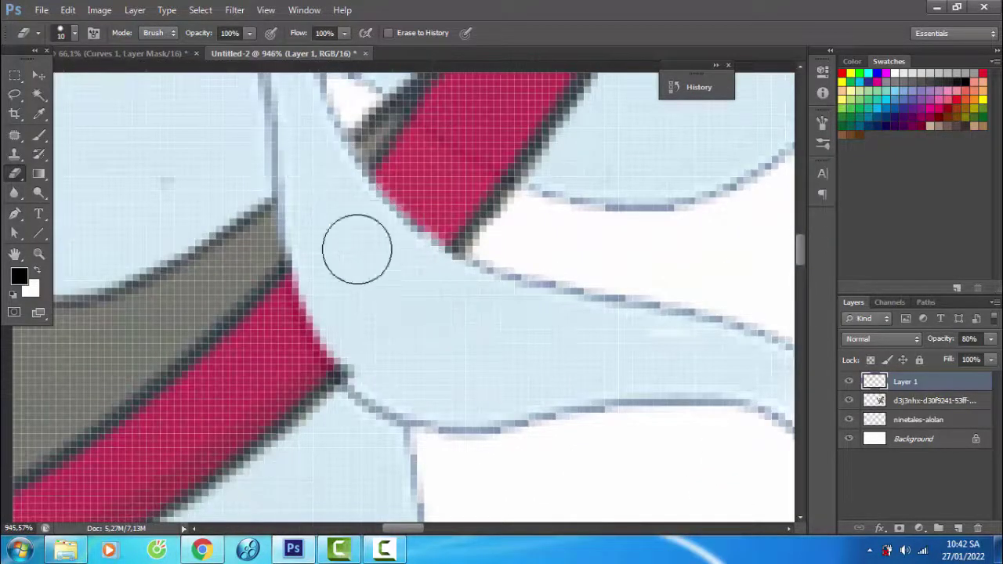
left_click_drag(323, 274, 360, 351)
scroll(329, 307, "down", 8)
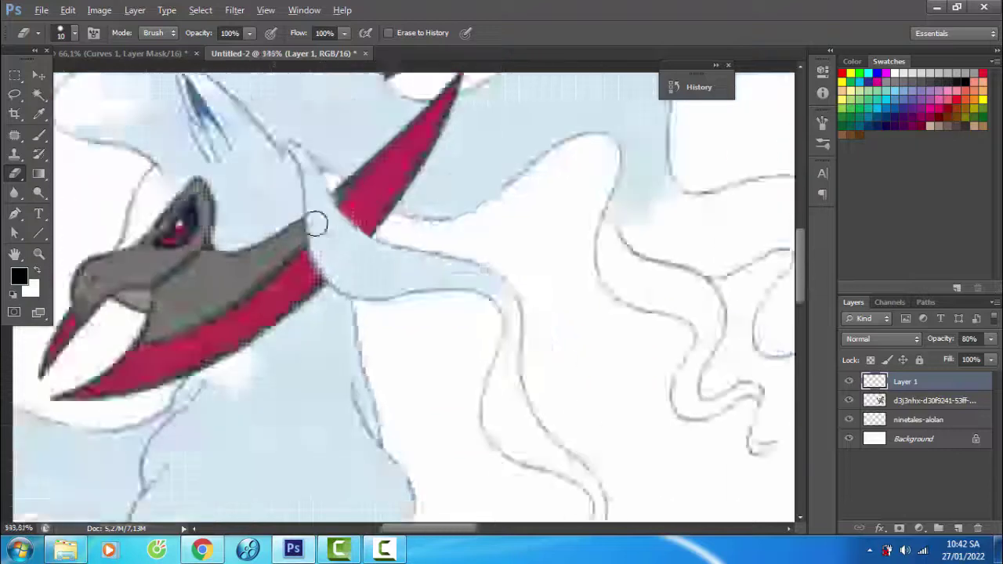
key("0")
Lasso the dragon's tail, copy it to a new layer and place it scaled down at the fox's rump
left_click(781, 425, "ctrl")
key("l")
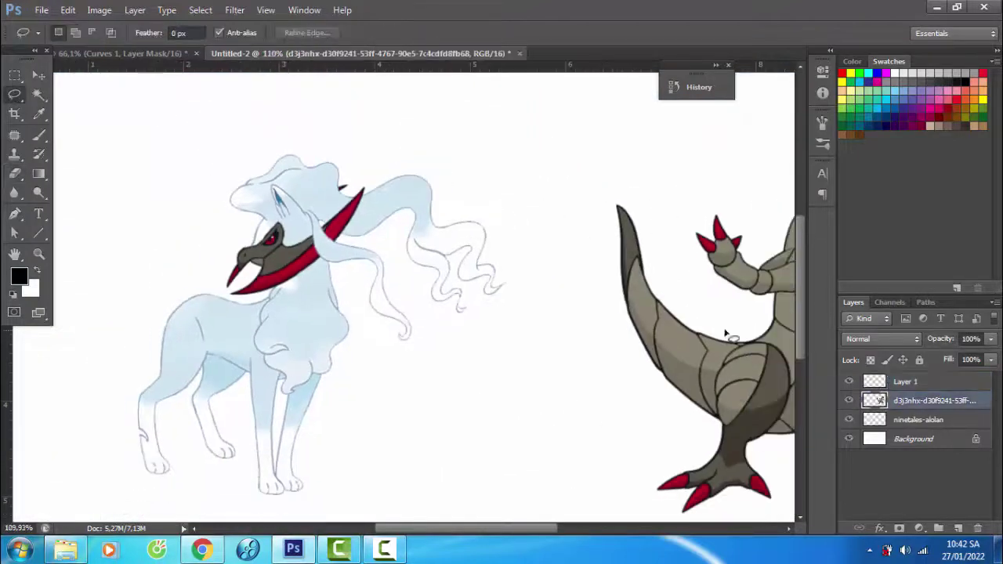
key("ctrl+j")
key("ctrl+t")
left_click_drag(682, 321, 157, 279)
key("Return")
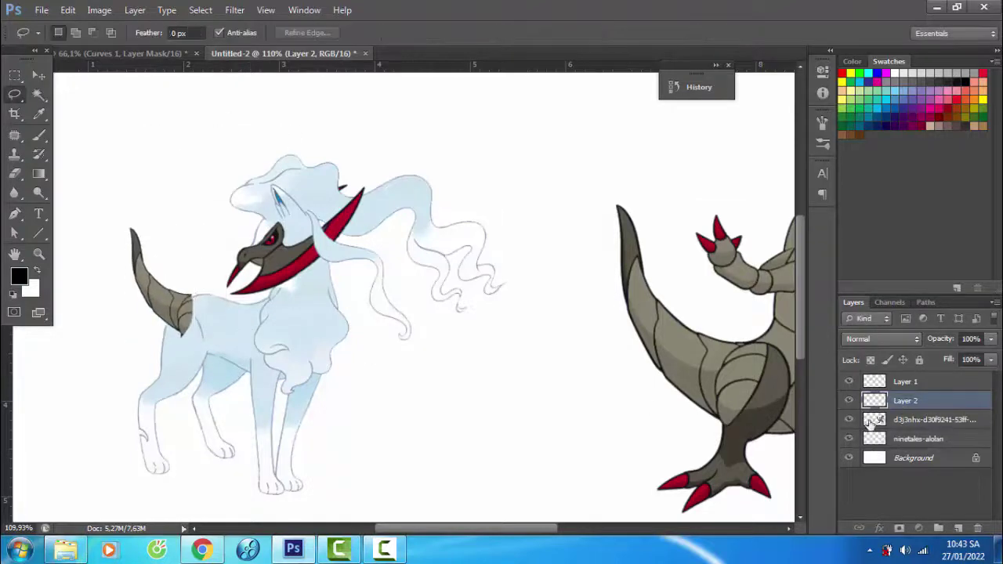
Send the copied tail layer behind the ninetales-alolan layer and adjust its fit against the rump
key("ctrl+bracketleft")
key("ctrl+bracketleft")
scroll(101, 331, "up", 3)
key("ctrl+t")
key("Return")
scroll(214, 263, "down", 2)
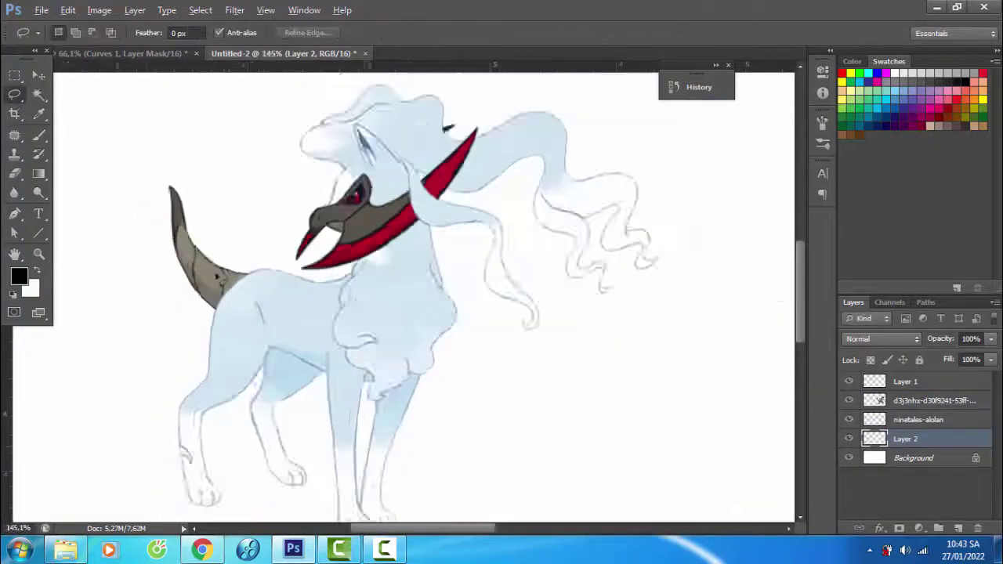
Copy a red toe claw from the dragon's foot to a new layer and place it on the fox's far front paw
scroll(213, 264, "down", 2)
scroll(549, 325, "down", 1)
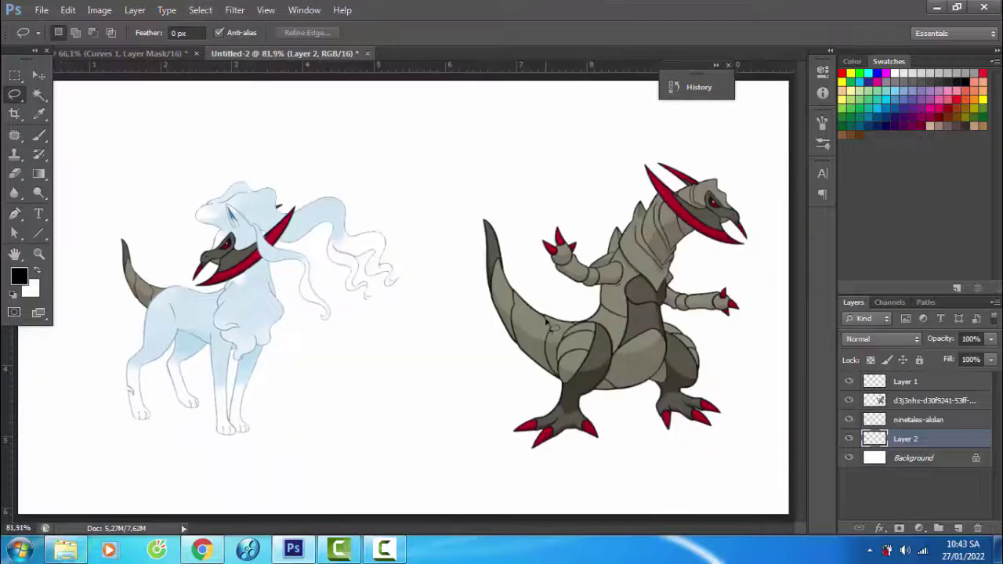
left_click(889, 400)
key("ctrl+j")
key("ctrl+t")
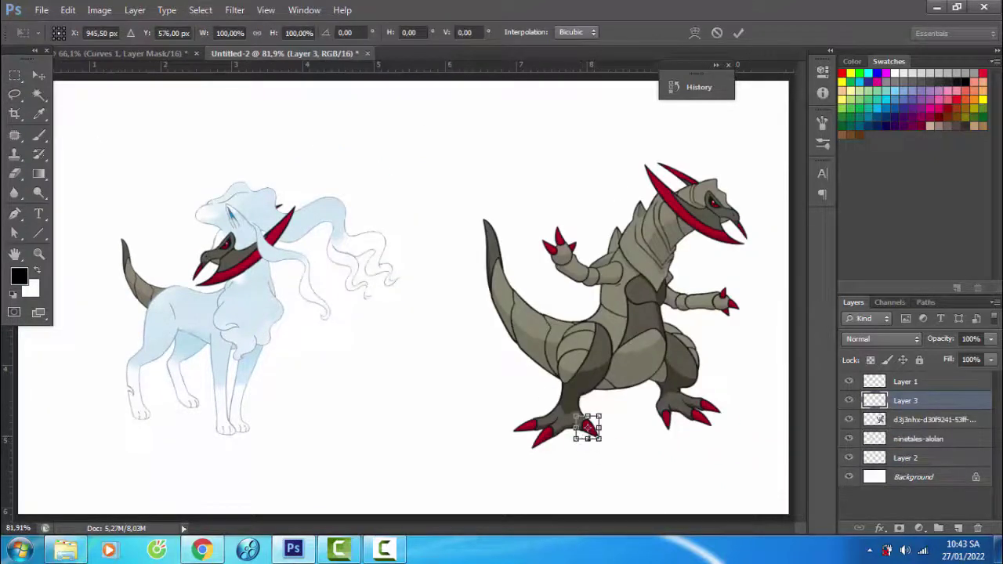
scroll(588, 427, "up", 3)
left_click_drag(593, 396, 586, 302)
scroll(586, 303, "up", 3)
key("Return")
Erase the grey toe around the copied claw and shrink the claw to fit the far front paw
left_click(14, 94)
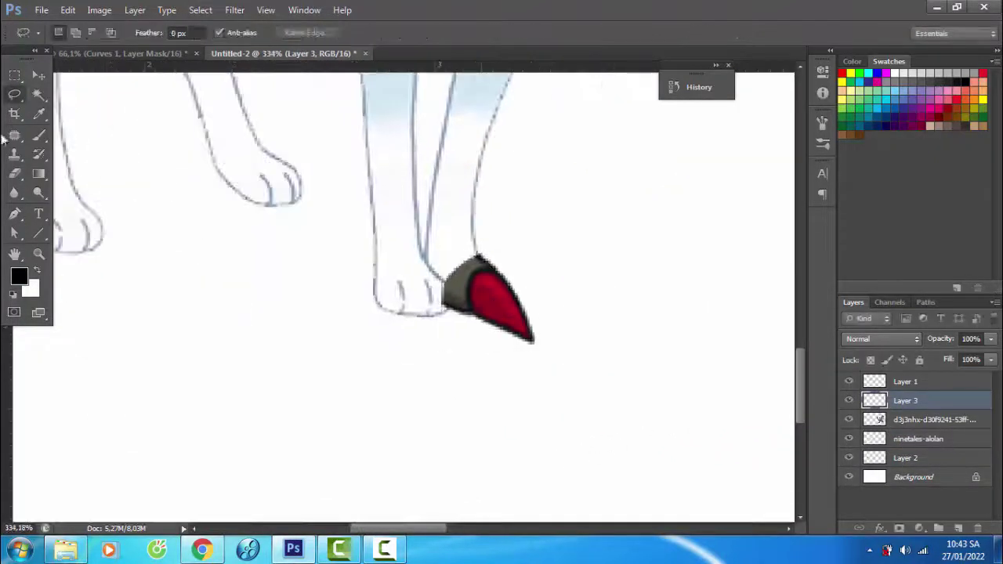
key("e")
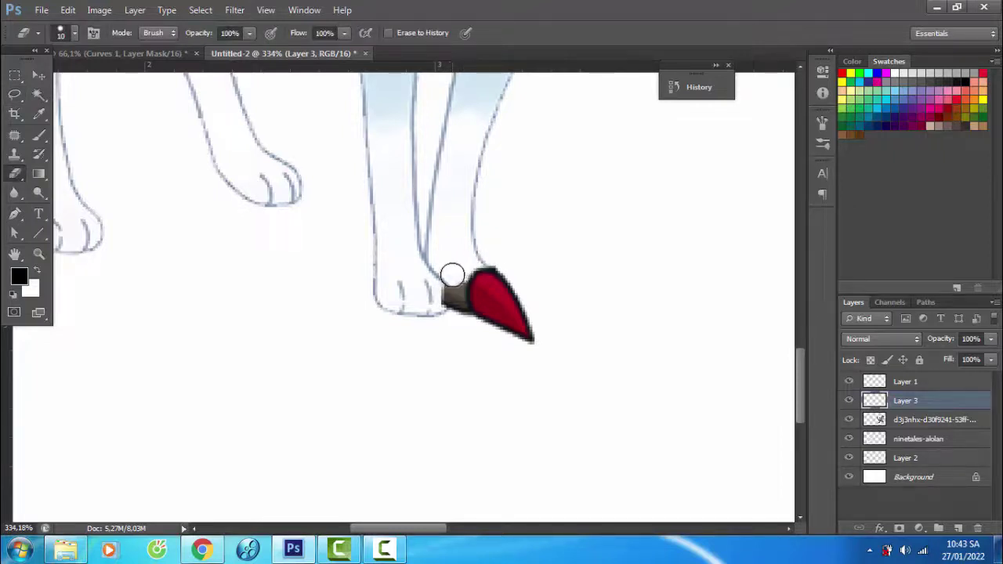
scroll(461, 237, "left", 3)
key("ctrl+t")
left_click_drag(637, 340, 574, 310)
key("Return")
Duplicate the red claw across the toes of both front paws, adjusting each copy's position and size
key("v")
left_click_drag(626, 329, 538, 329)
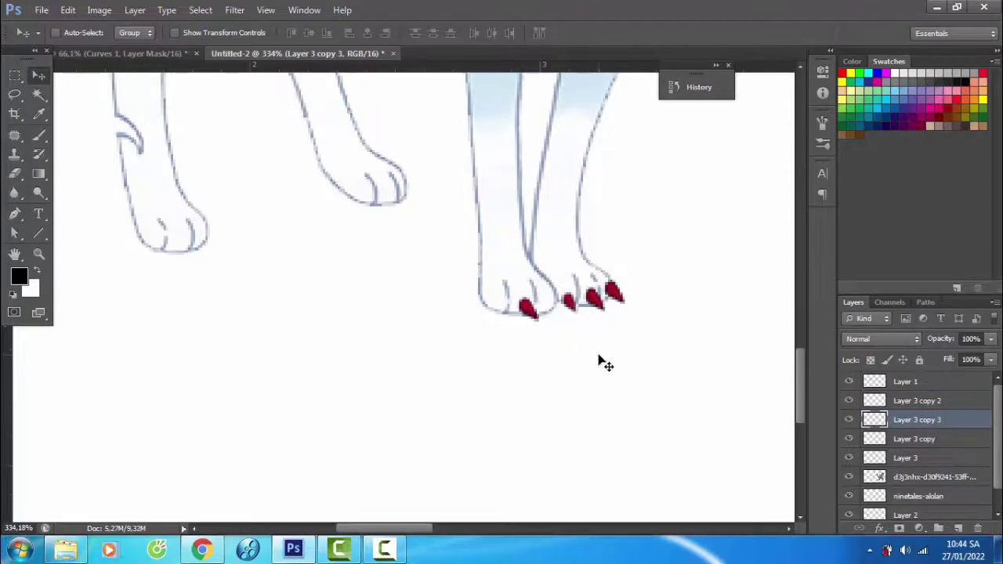
left_click_drag(603, 362, 566, 354)
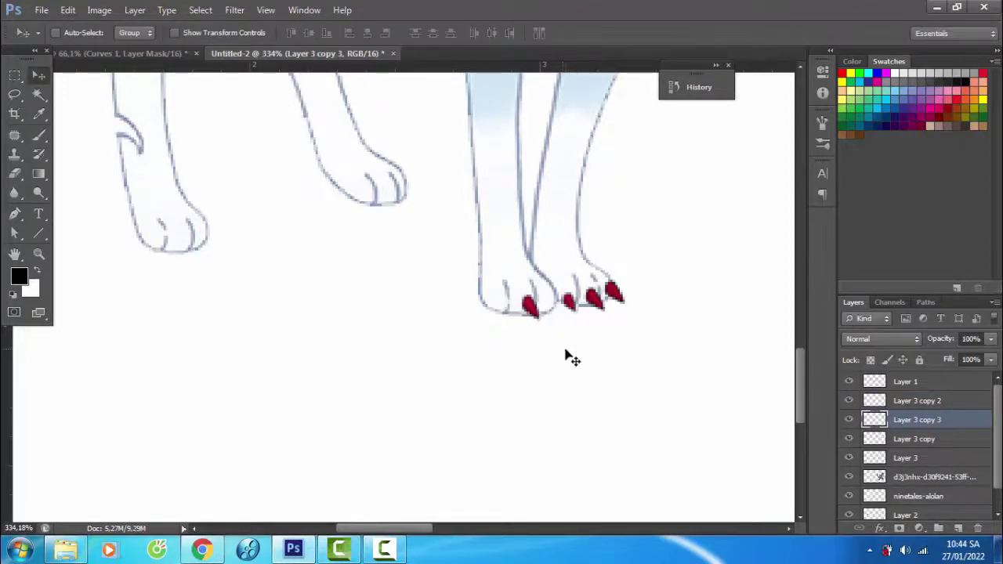
left_click_drag(558, 313, 475, 323)
scroll(555, 313, "up", 2)
key("ctrl+t")
key("Return")
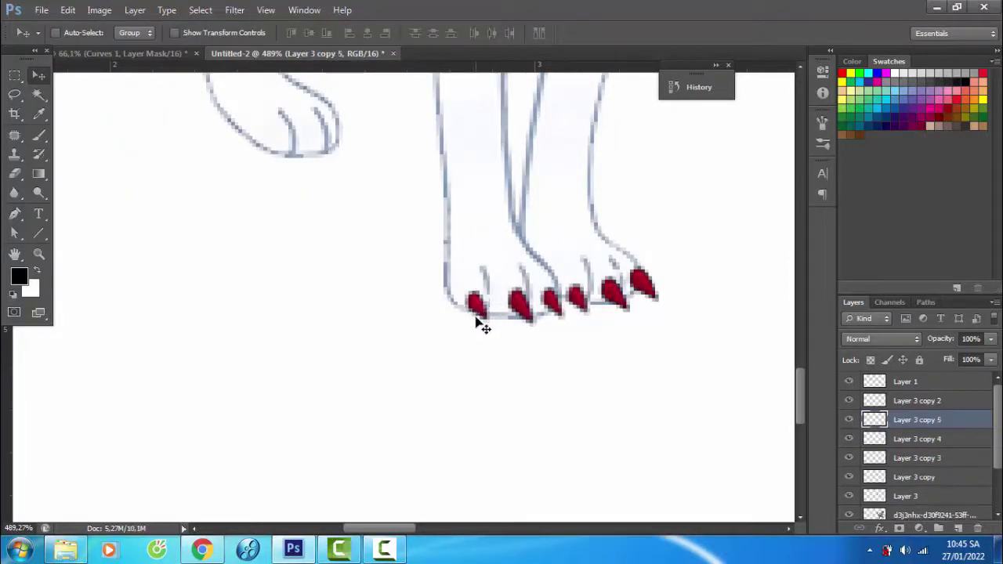
Duplicate the red claw onto the three toes of the far hind paw and adjust each copy's position and size
scroll(470, 313, "left", 3)
scroll(502, 337, "up", 3)
scroll(509, 219, "up", 2)
left_click_drag(595, 404, 396, 271)
key("ctrl+t")
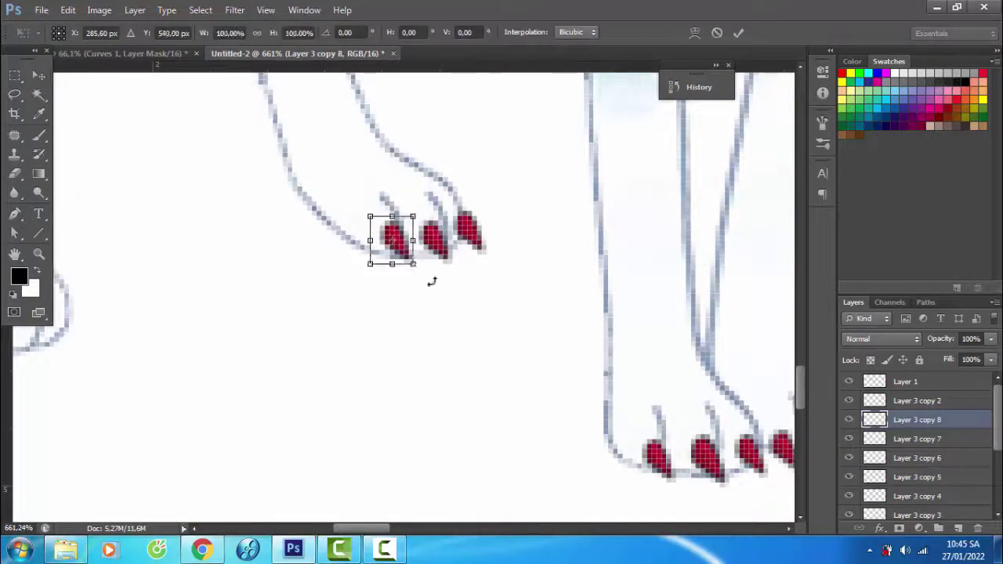
key("Return")
left_click(484, 234, "ctrl")
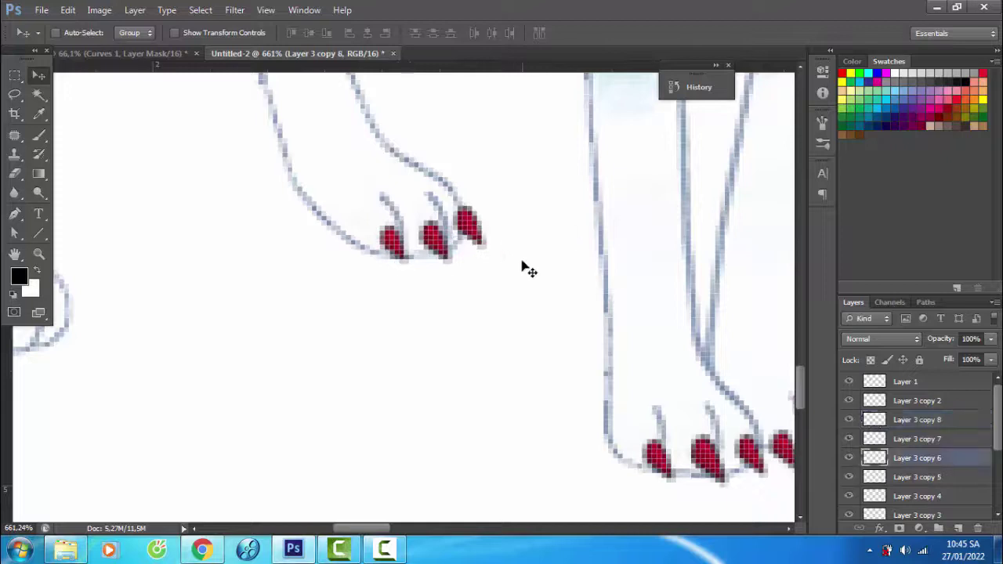
Duplicate the red claw onto the front and middle toes of the near hind paw
scroll(732, 257, "down", 5)
left_click_drag(732, 257, 357, 336)
scroll(325, 324, "up", 2)
key("ctrl+t")
key("Return")
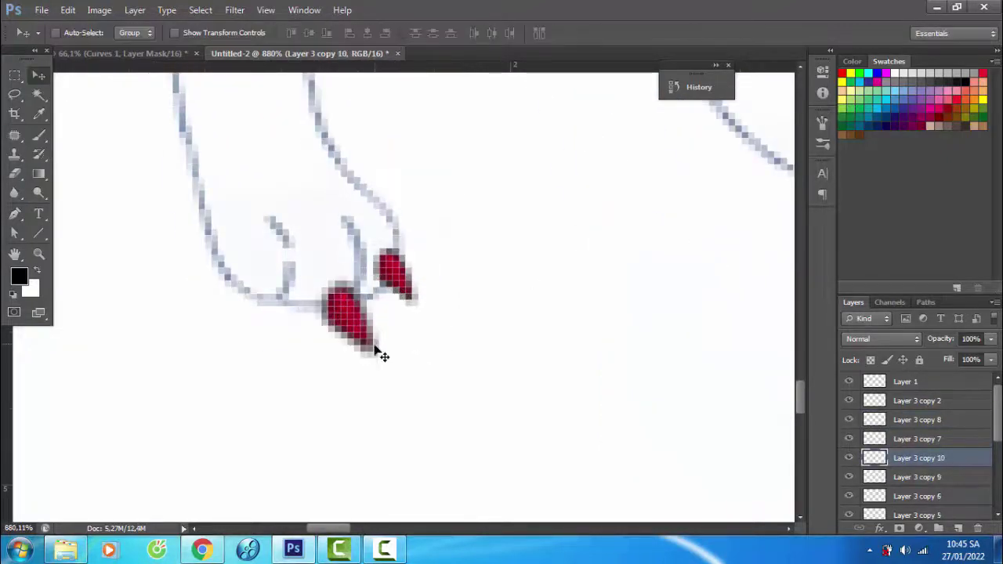
Duplicate a smaller claw onto the near hind paw's rear toe and rotate the middle claw slightly to fit its toe
left_click_drag(331, 298, 254, 291)
key("ctrl+t")
left_click_drag(303, 318, 281, 316)
key("Return")
left_click_drag(268, 280, 280, 292)
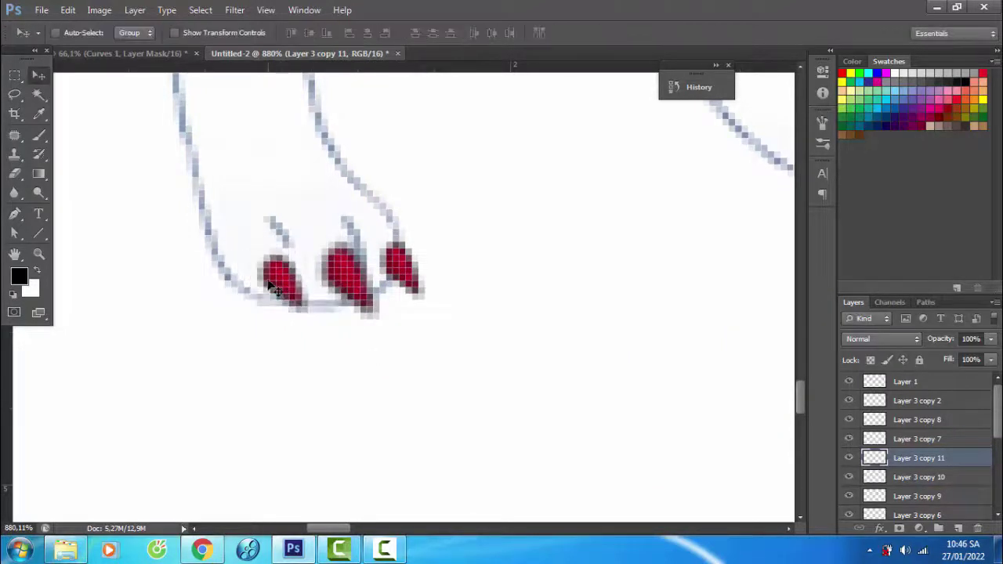
left_click(361, 311, "ctrl")
key("ctrl+t")
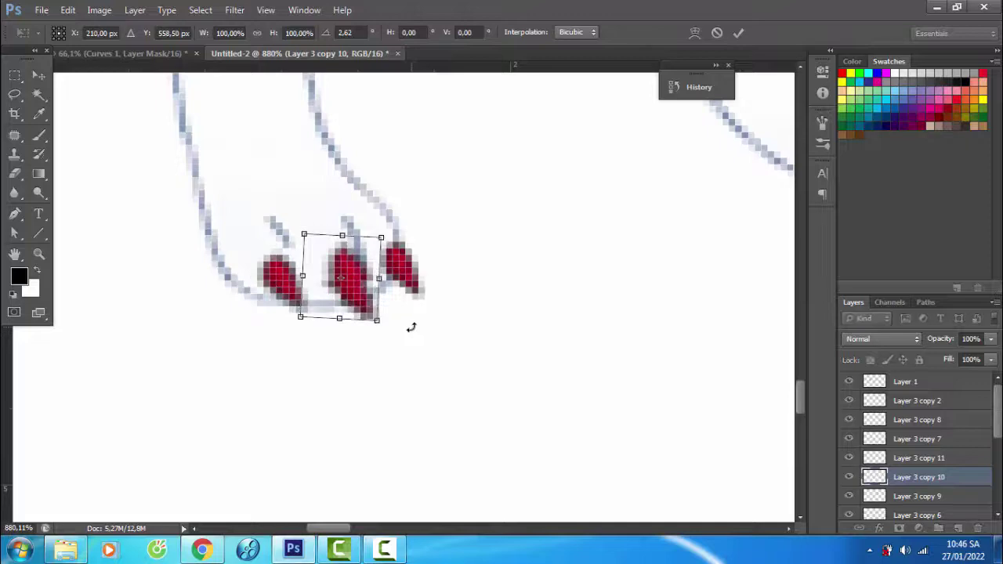
key("Return")
Paint over the curved spur on the near hind leg's outline on the ninetales-alolan layer
scroll(401, 322, "down", 6)
scroll(616, 421, "up", 8)
scroll(909, 454, "down", 3)
left_click(917, 472)
key("b")
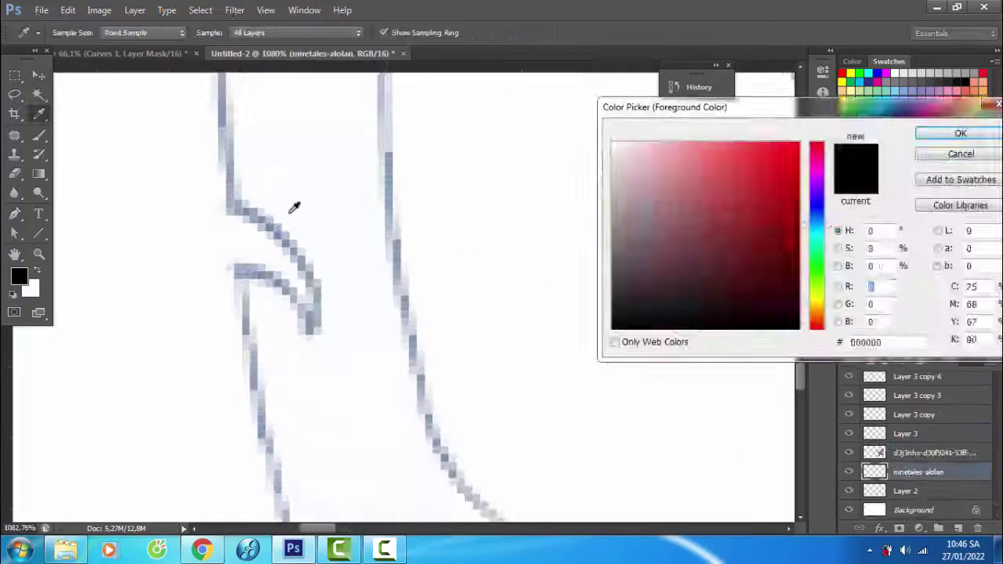
left_click(290, 208)
key("Return")
left_click_drag(246, 200, 322, 347)
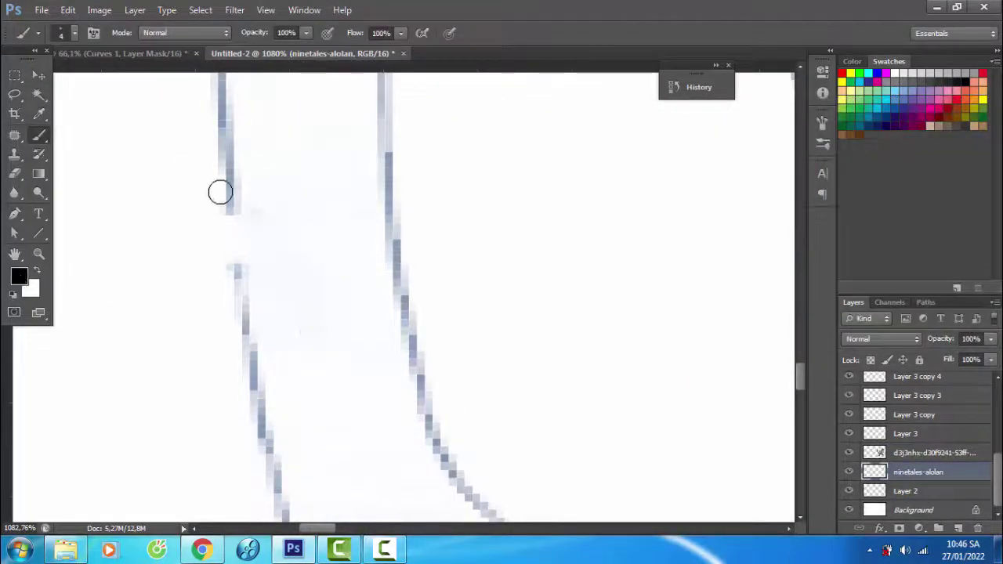
Redraw the missing stretch of the near hind leg's outline with a 1 px brush in the sampled outline colour
left_click(220, 192, "alt")
key("Return")
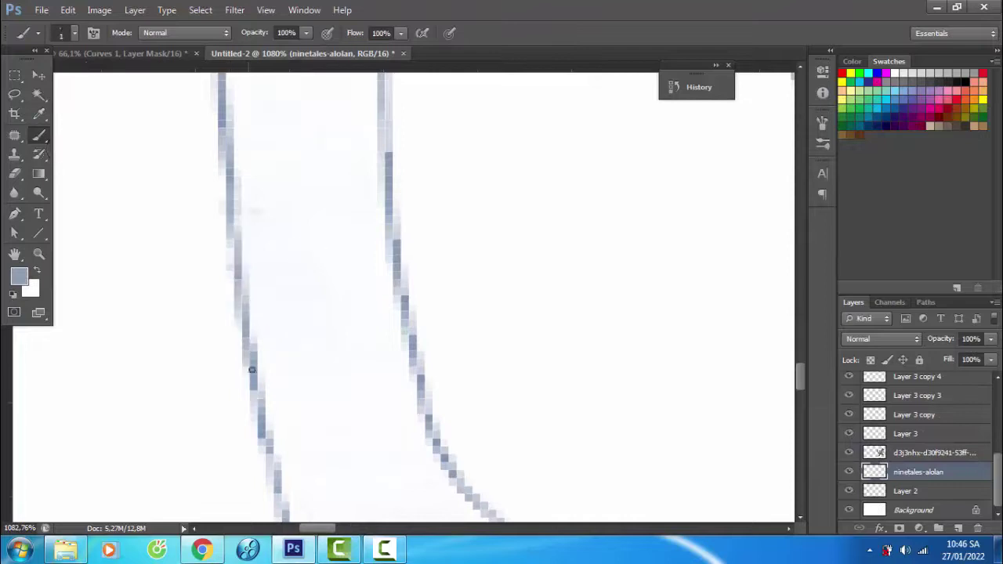
key("ctrl+0")
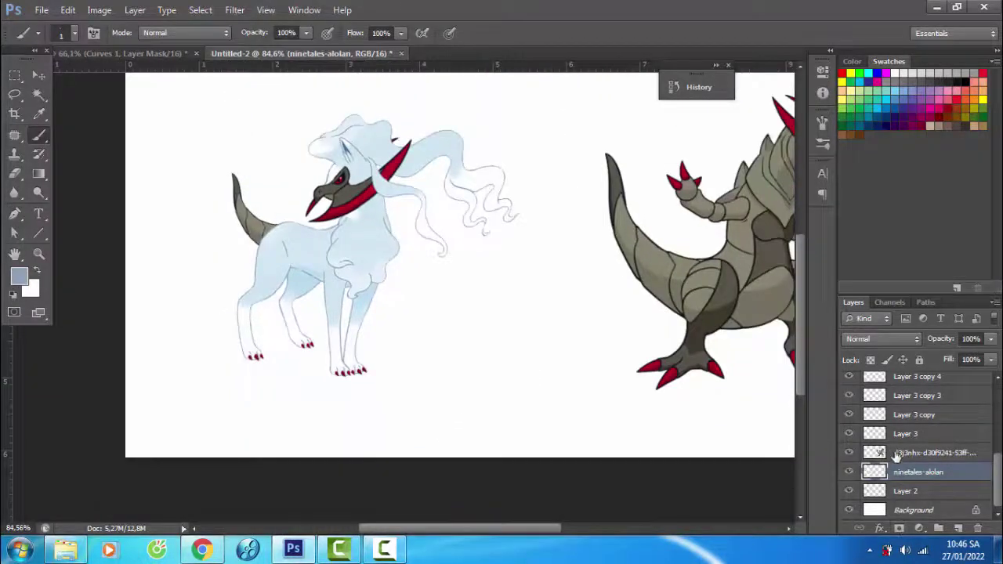
Lasso the dragon's plated thigh, copy it to a new layer and place the copy beside the fox
left_click(896, 454)
key("w")
key("l")
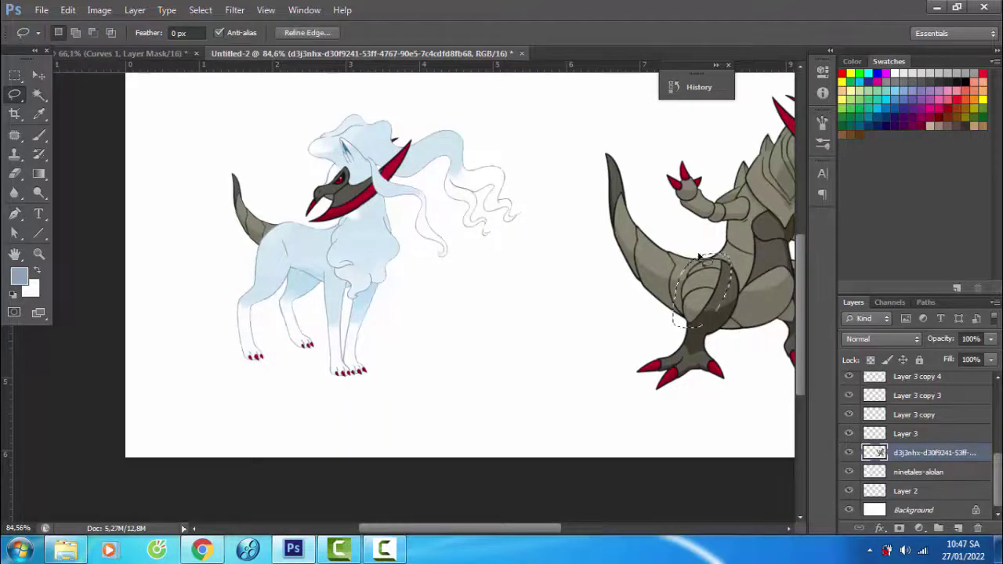
key("ctrl+j")
left_click_drag(700, 290, 460, 304)
Erase the leftover tail and back fragments around the upper and rear edges of the copied thigh plates
scroll(460, 314, "up", 5)
key("e")
scroll(436, 210, "up", 2)
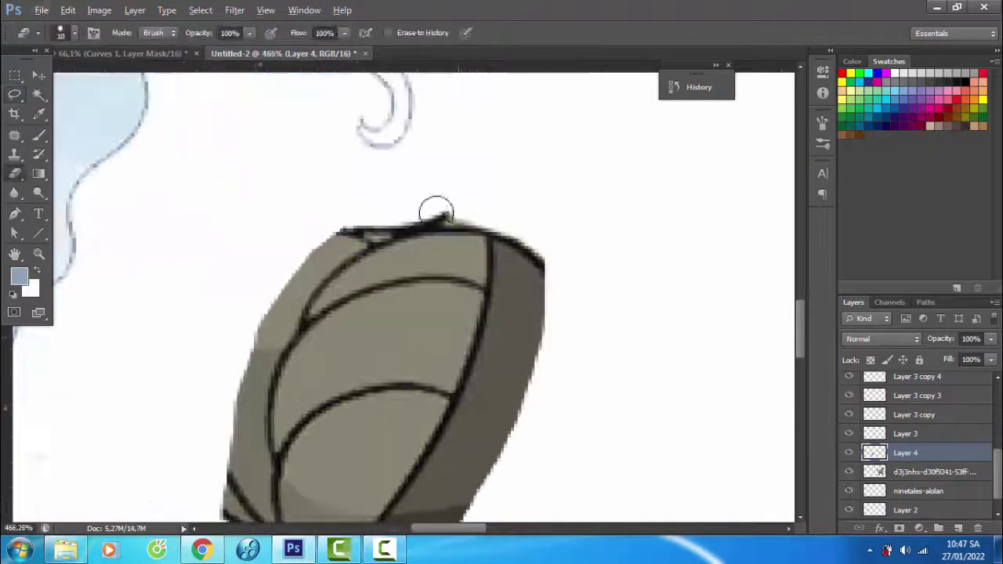
left_click_drag(340, 240, 274, 329)
left_click_drag(274, 329, 375, 149)
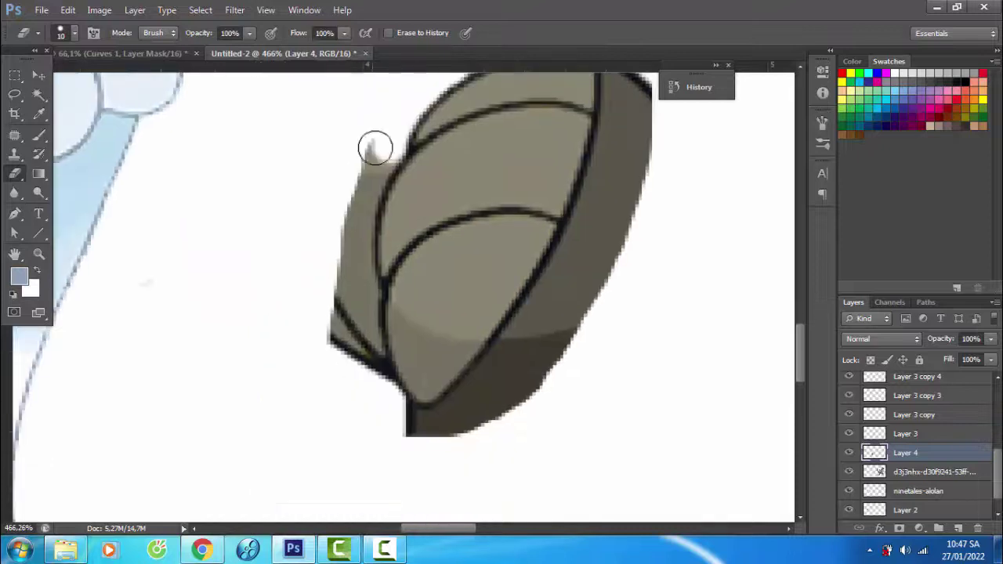
mouse_move(363, 194)
left_mouse_down()
mouse_move(358, 282)
mouse_move(330, 166)
left_mouse_up()
mouse_move(330, 167)
left_mouse_down()
mouse_move(334, 221)
mouse_move(307, 152)
left_mouse_up()
Erase the lower leftovers and the dark strip along the front edge of the copied thigh plates
mouse_move(375, 310)
left_mouse_down()
mouse_move(289, 322)
mouse_move(407, 235)
mouse_move(447, 163)
mouse_move(381, 356)
left_mouse_up()
left_click_drag(381, 356, 434, 235)
scroll(436, 145, "down", 1)
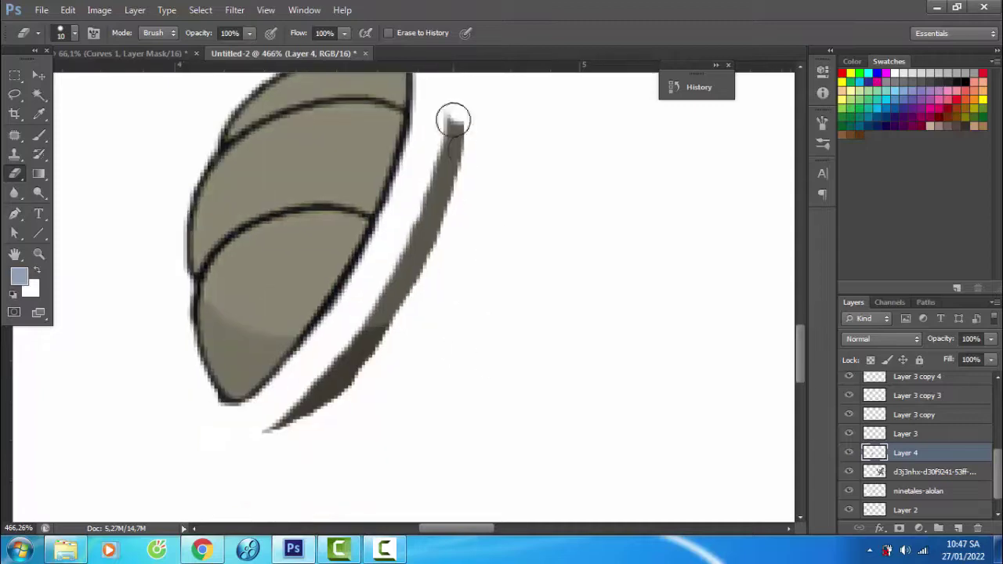
left_click_drag(452, 117, 273, 439)
scroll(327, 462, "down", 3)
scroll(291, 398, "up", 2)
scroll(291, 398, "down", 2)
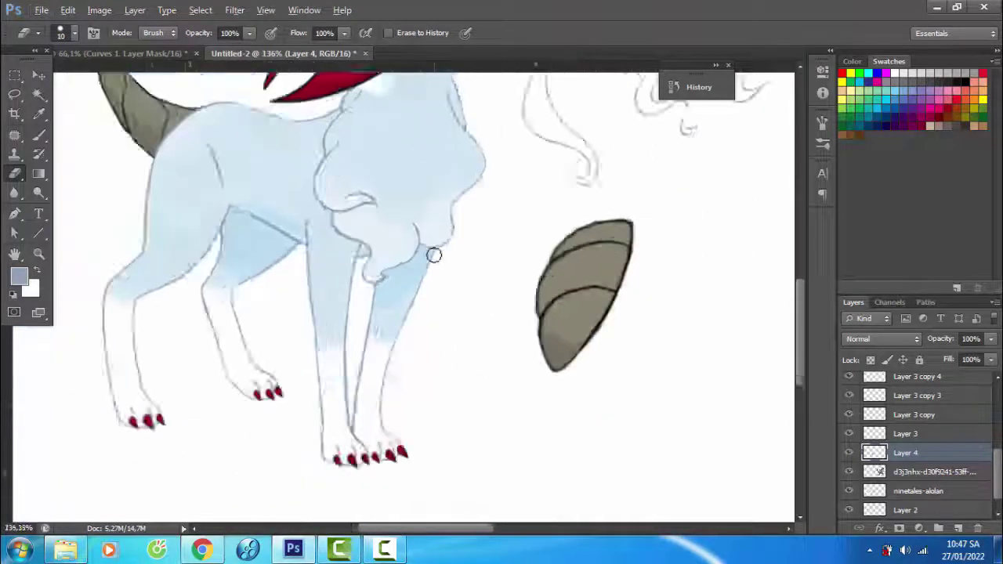
Move the plated piece onto the fox's near hind thigh, then shrink and rotate it to follow the leg
key("v")
left_click_drag(530, 250, 274, 224)
scroll(275, 224, "up", 1)
key("ctrl+t")
left_click_drag(364, 192, 319, 244)
key("Return")
scroll(290, 286, "down", 2)
scroll(291, 286, "up", 2)
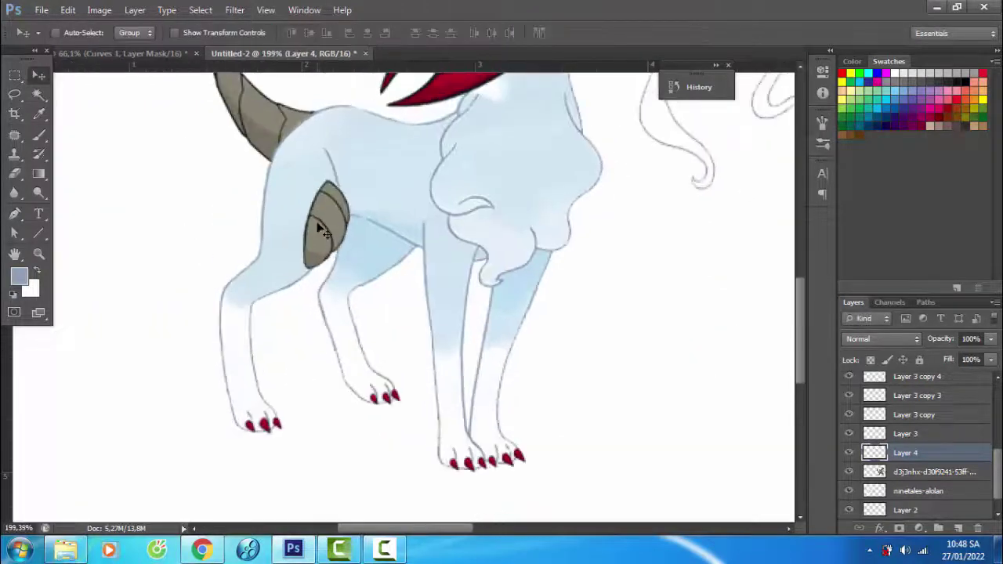
key("ctrl+t")
left_click_drag(361, 148, 349, 196)
key("Return")
Duplicate the plates onto the far hind thigh, shrink the copy, rotate it about 10 degrees and set its opacity to 89%
left_click_drag(352, 302, 430, 341, "alt")
key("ctrl+t")
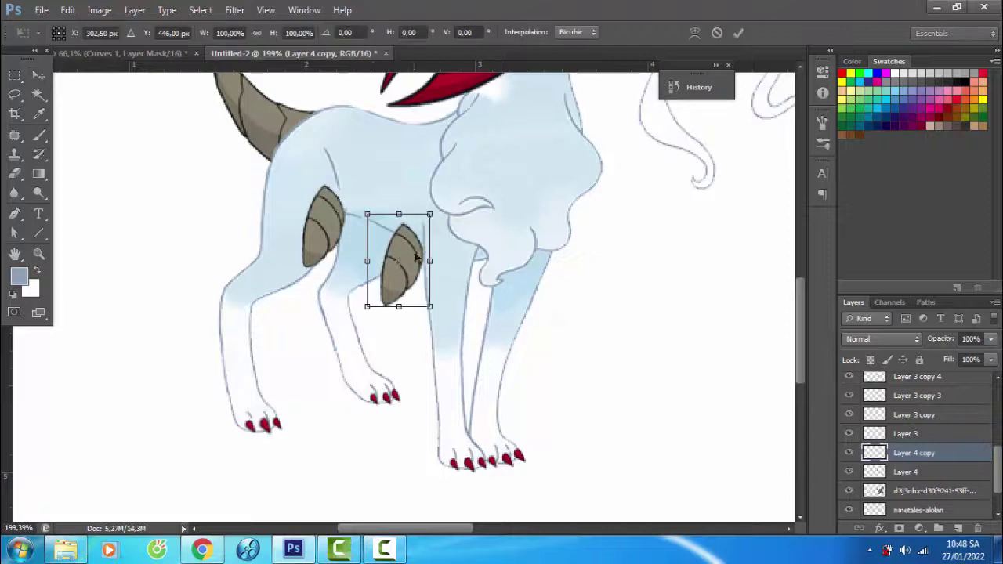
left_click_drag(415, 266, 431, 243)
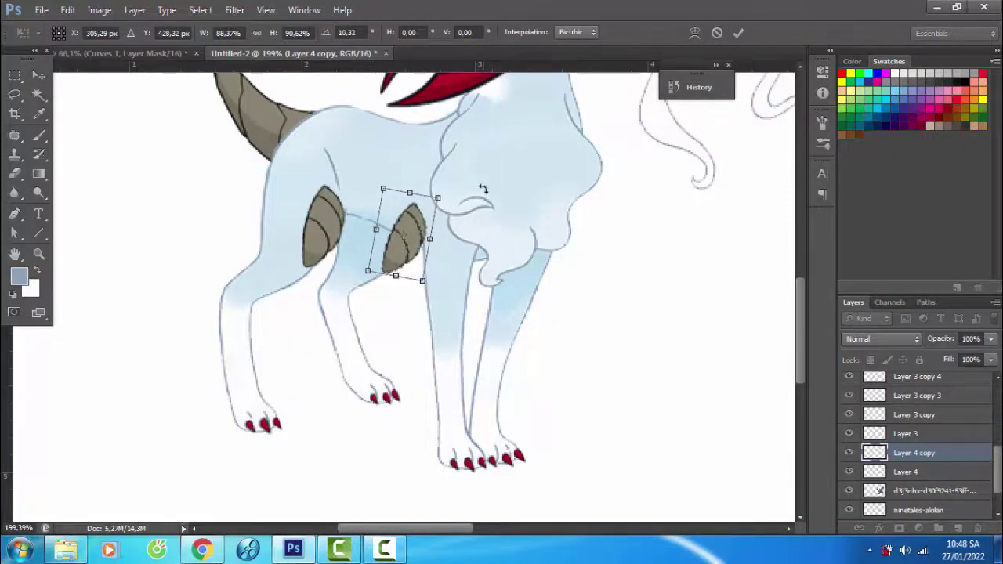
key("Return")
key("8")
key("9")
Erase the part of the copied plates that overlaps the belly above the far hind thigh
scroll(447, 223, "up", 4)
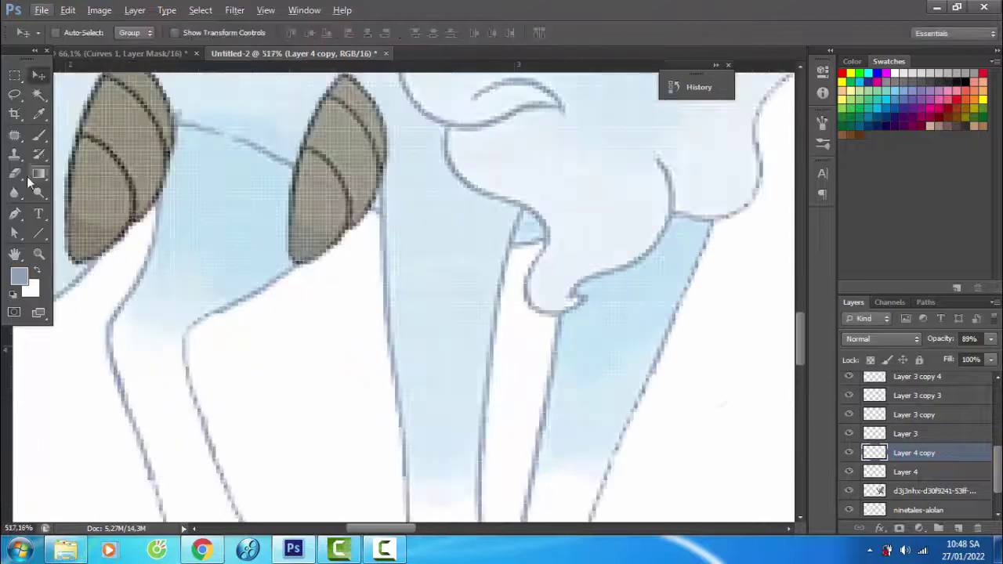
key("e")
scroll(386, 233, "up", 2)
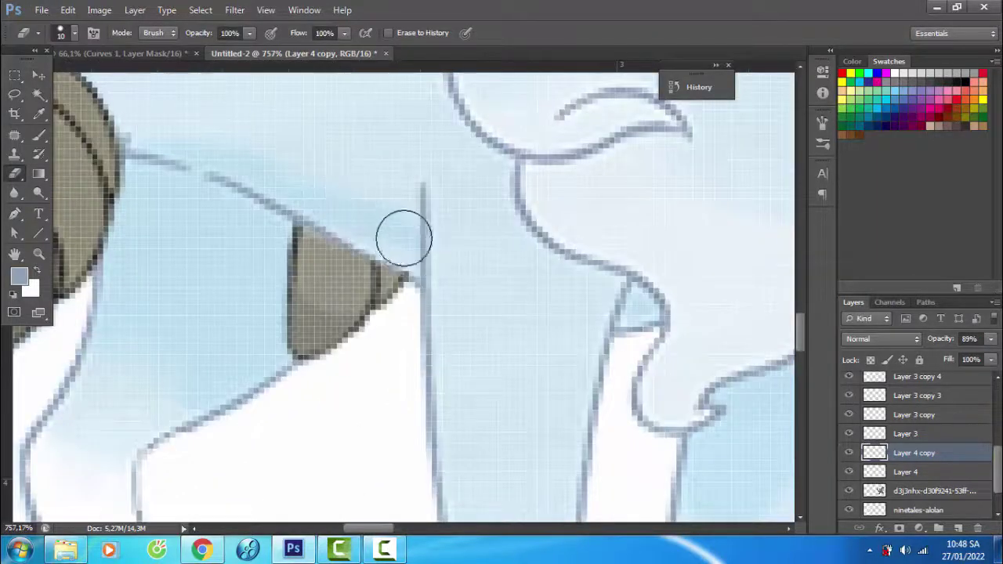
scroll(298, 212, "down", 5)
scroll(269, 190, "up", 7)
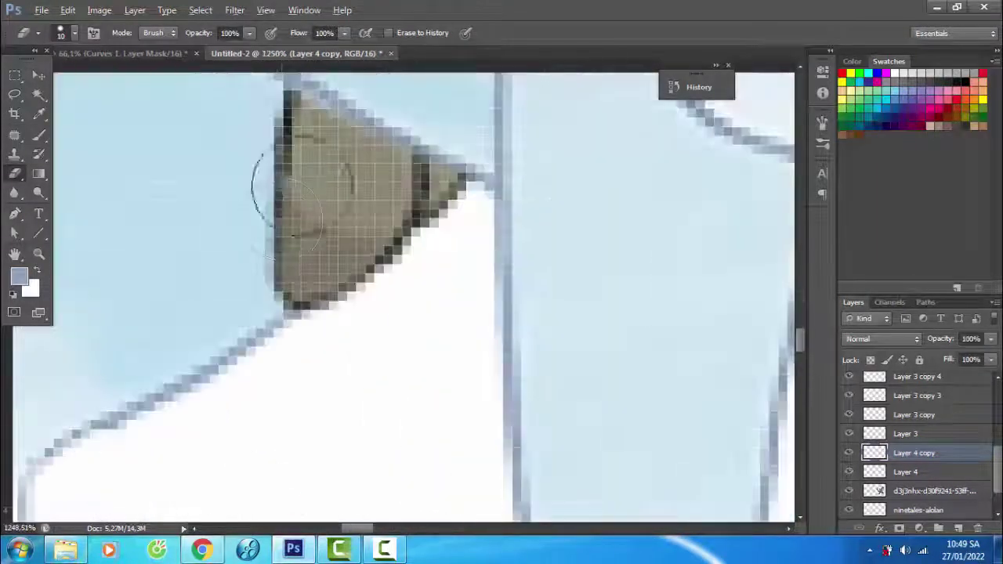
Sample the plate's olive-grey colour and touch up the far thigh plate's edge along the belly line
left_click(20, 276)
left_click(269, 226)
key("Return")
key("b")
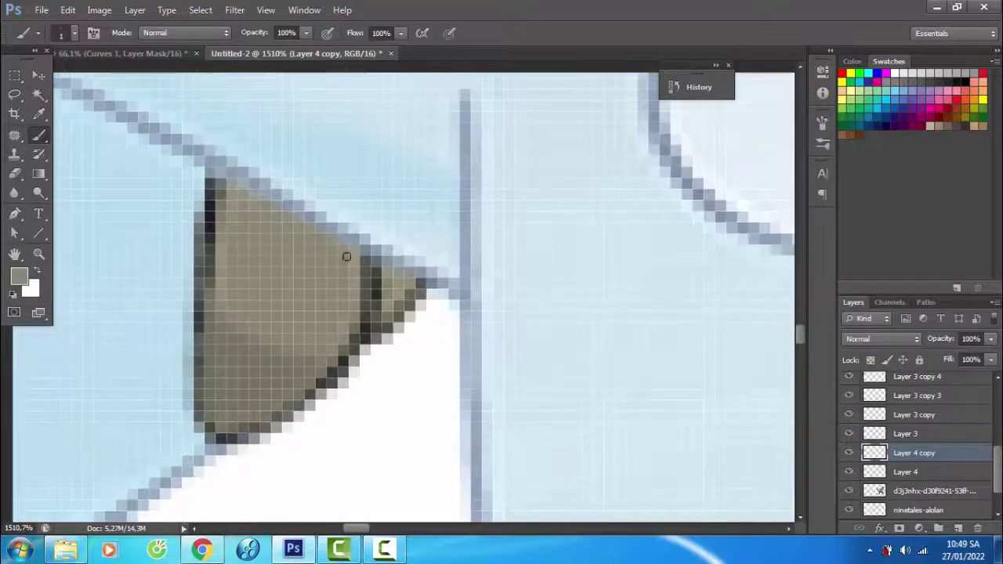
scroll(347, 256, "down", 10)
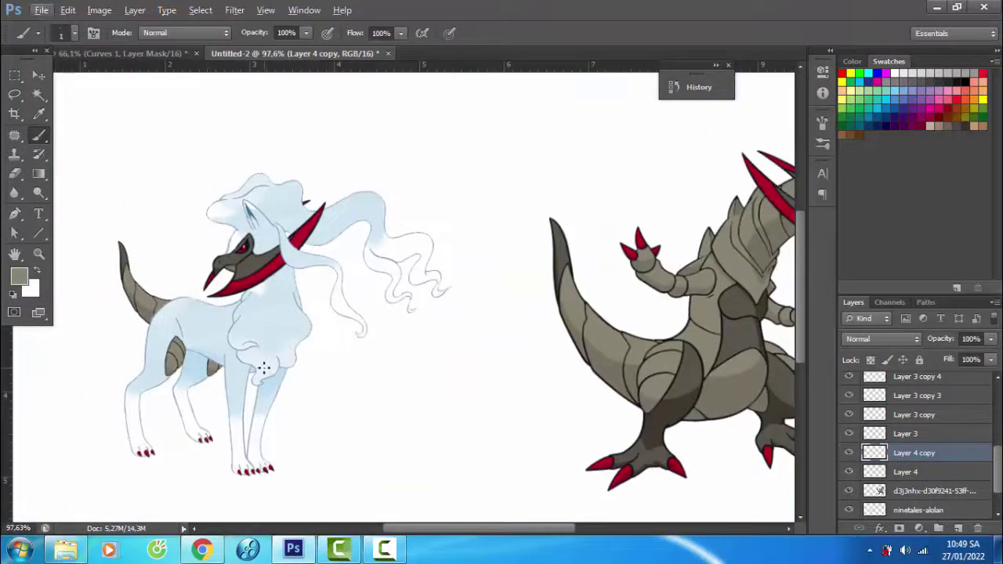
Select the fox's torso and far hind thigh on the ninetales-alolan layer with the Magic Wand at tolerance 15
key("alt+bracketleft")
key("alt+bracketleft")
key("alt+bracketleft")
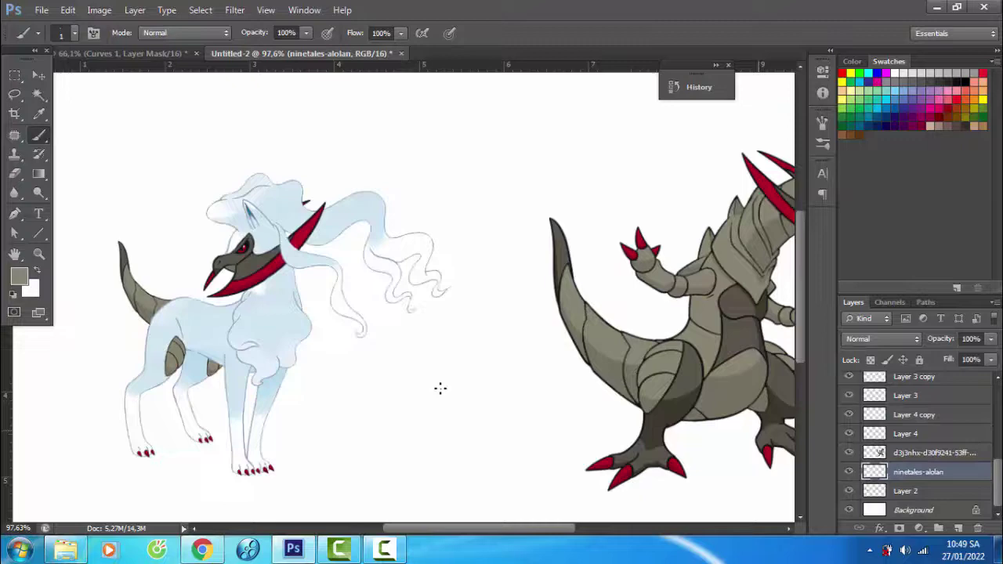
left_click(36, 94)
left_click(282, 185)
scroll(282, 185, "up", 5)
left_click(306, 305, "shift")
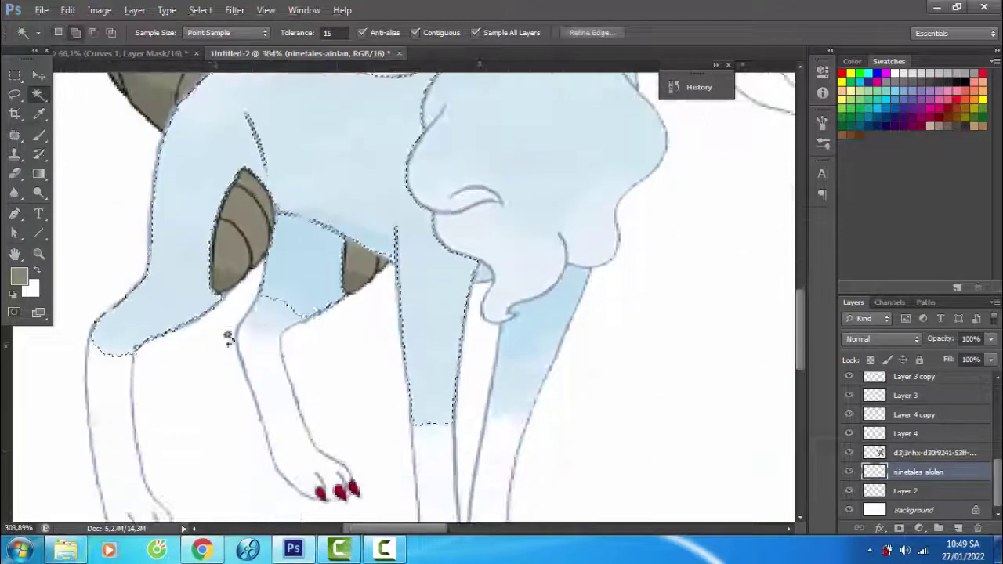
Add the lower hind legs and both front legs to the Magic Wand selection
left_click(228, 337, "shift")
scroll(227, 337, "down", 2)
left_click(268, 224, "shift")
left_click(427, 349, "shift")
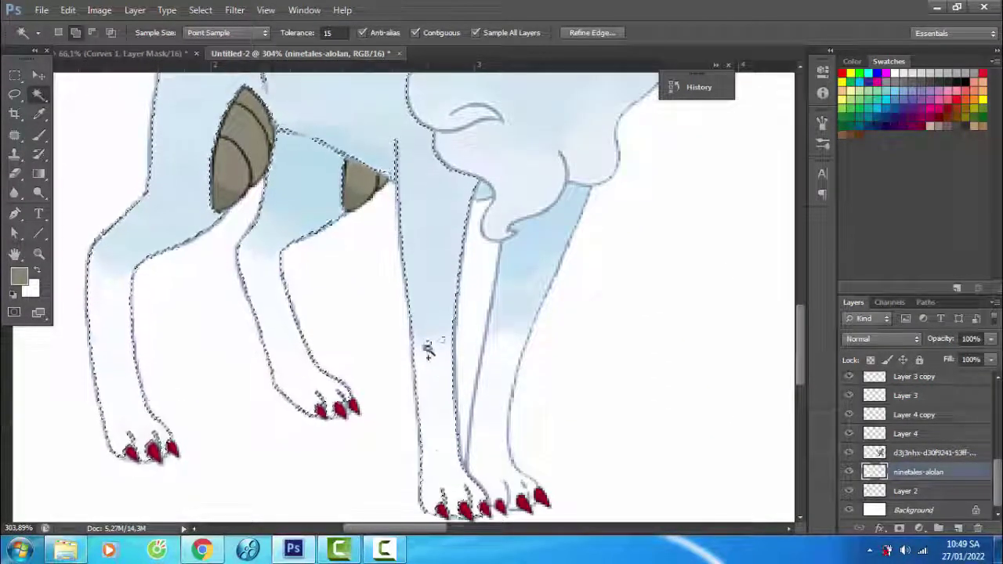
scroll(427, 349, "down", 3)
left_click(520, 367, "shift")
scroll(470, 310, "up", 2)
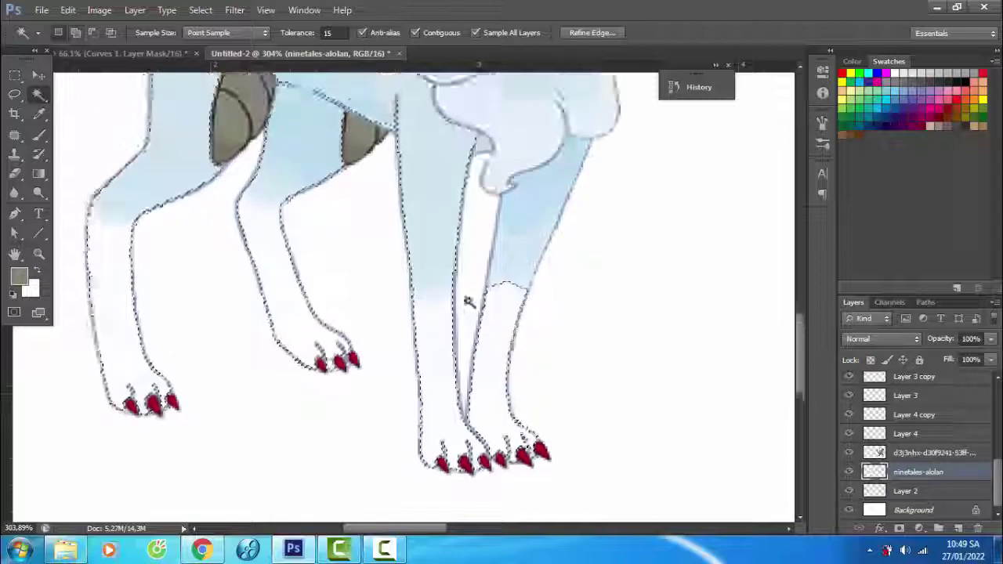
scroll(468, 302, "up", 3)
left_click(517, 399, "shift")
Extend the selection to the chest fur, the patch behind the face and the head with its mane
scroll(517, 399, "up", 3)
left_click(536, 286, "shift")
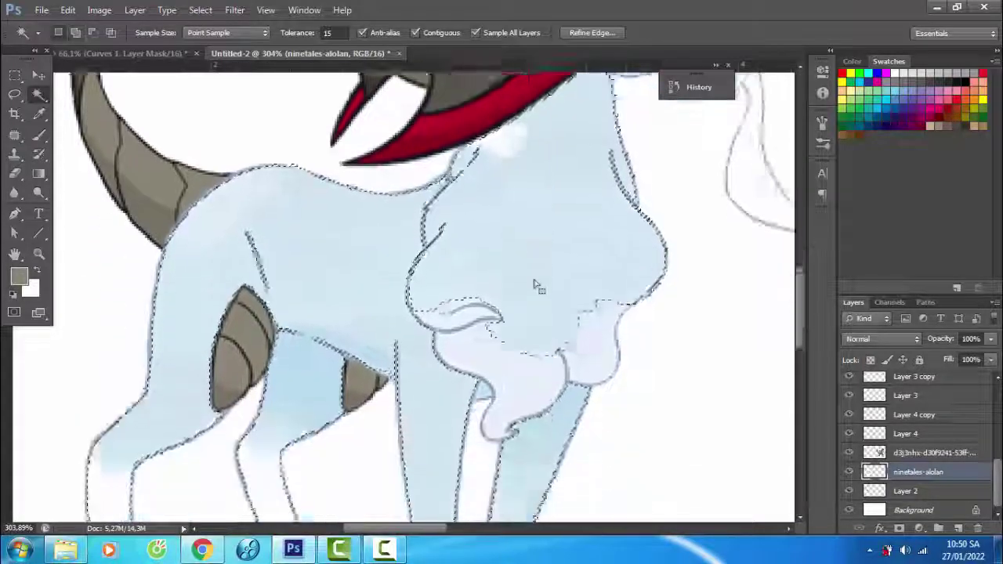
scroll(536, 286, "down", 1)
scroll(392, 286, "up", 5)
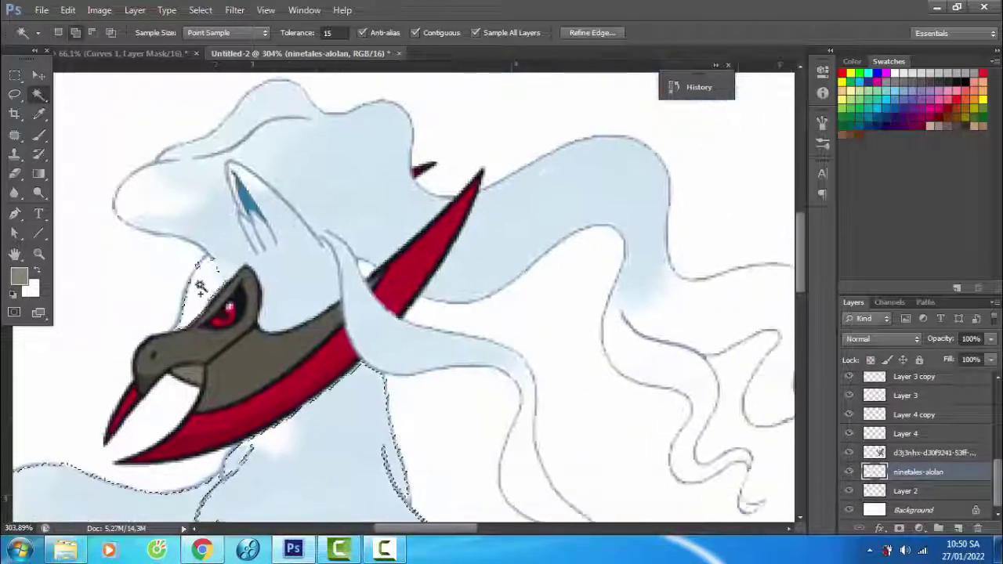
left_click(180, 200, "shift")
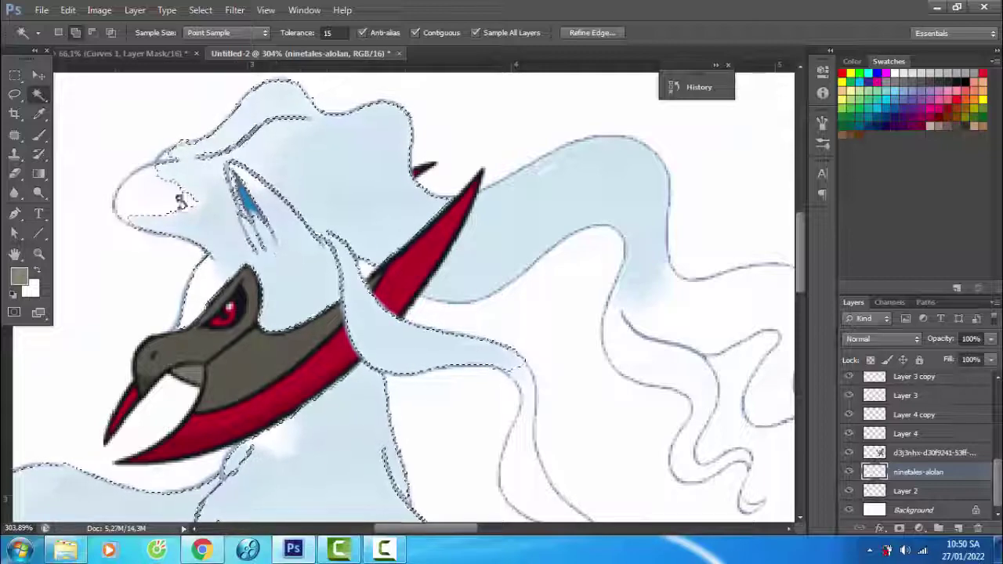
left_click(671, 320, "shift")
scroll(324, 287, "down", 3)
scroll(325, 286, "right", 2)
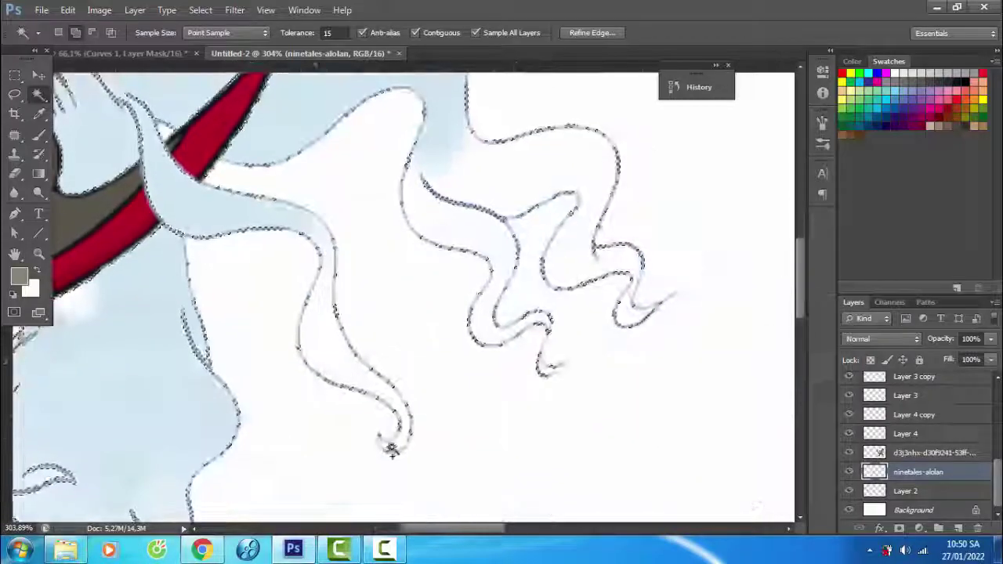
scroll(743, 183, "up", 3)
left_click(697, 87)
left_click(593, 128)
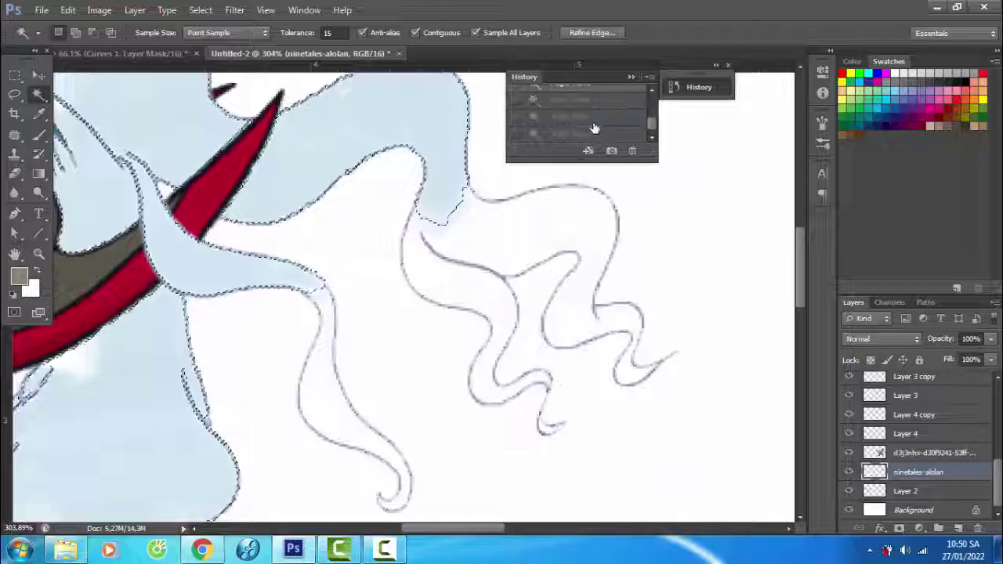
Add the thin flowing hair strands to the selection with the Magic Wand at tolerance 4
left_click(466, 207)
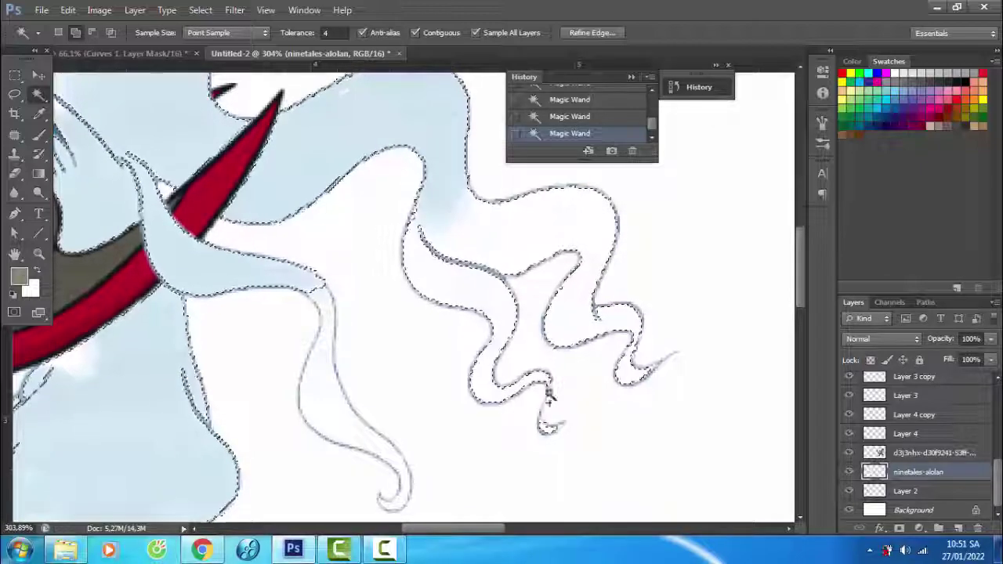
scroll(363, 363, "down", 3)
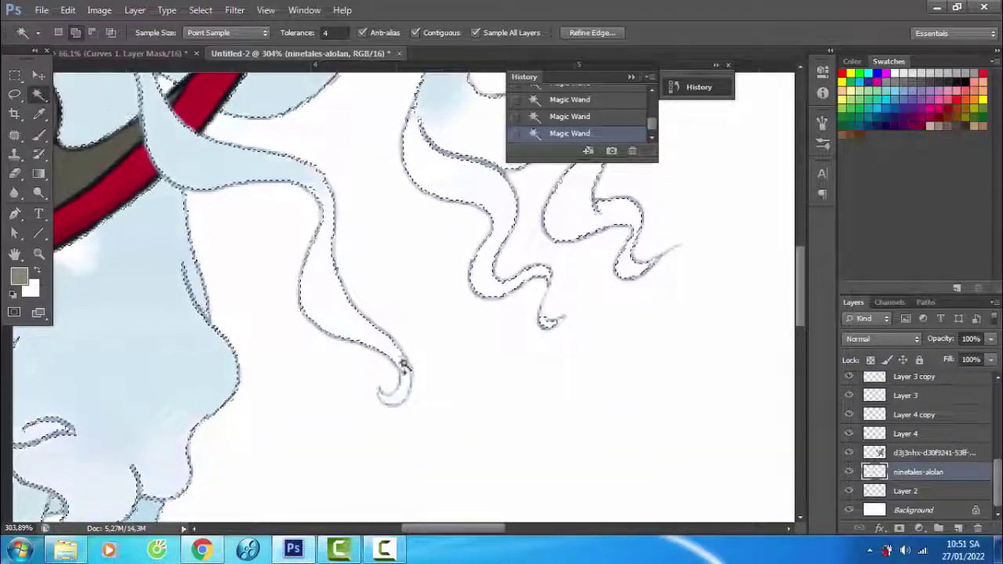
scroll(383, 399, "down", 5)
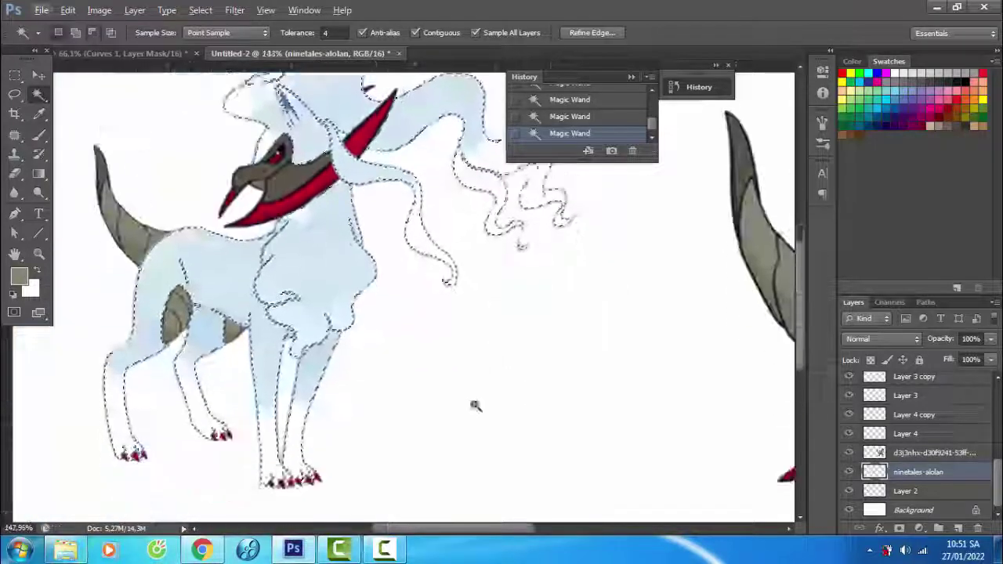
Add a Levels adjustment layer over the selected fox body and set its midtone input level to 0.21
left_click(919, 528)
left_click(894, 274)
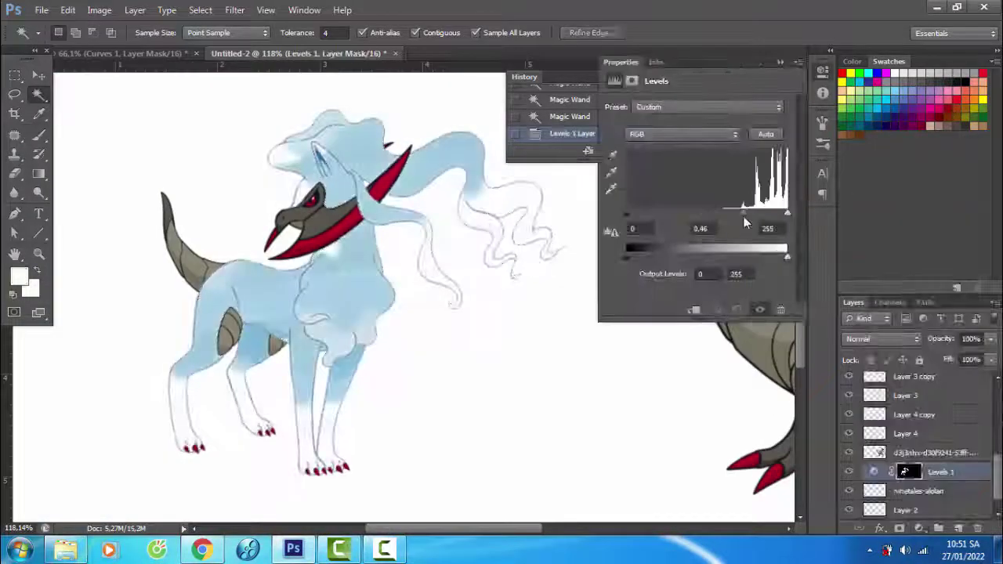
left_click_drag(745, 223, 757, 225)
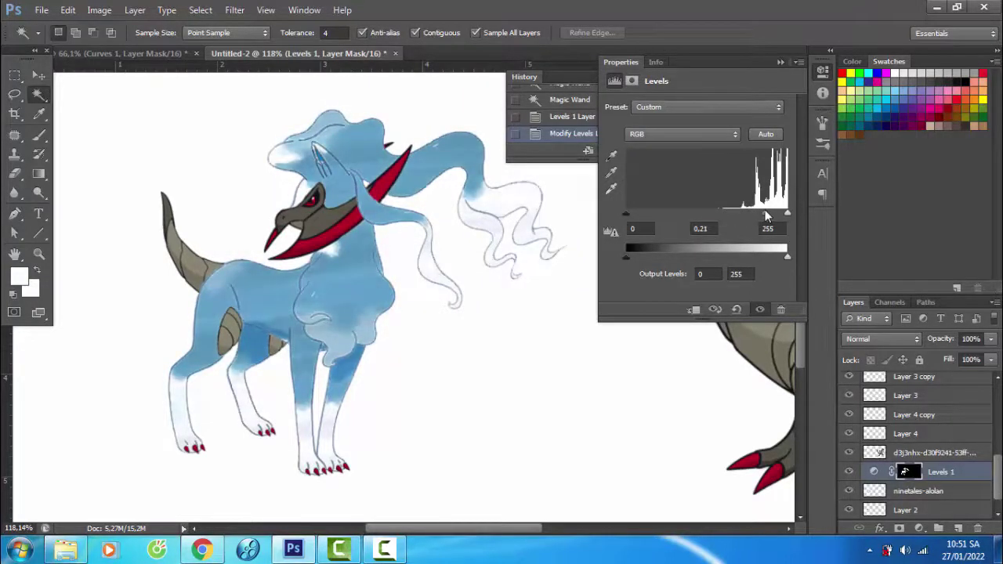
left_click(822, 70)
scroll(878, 510, "down", 1)
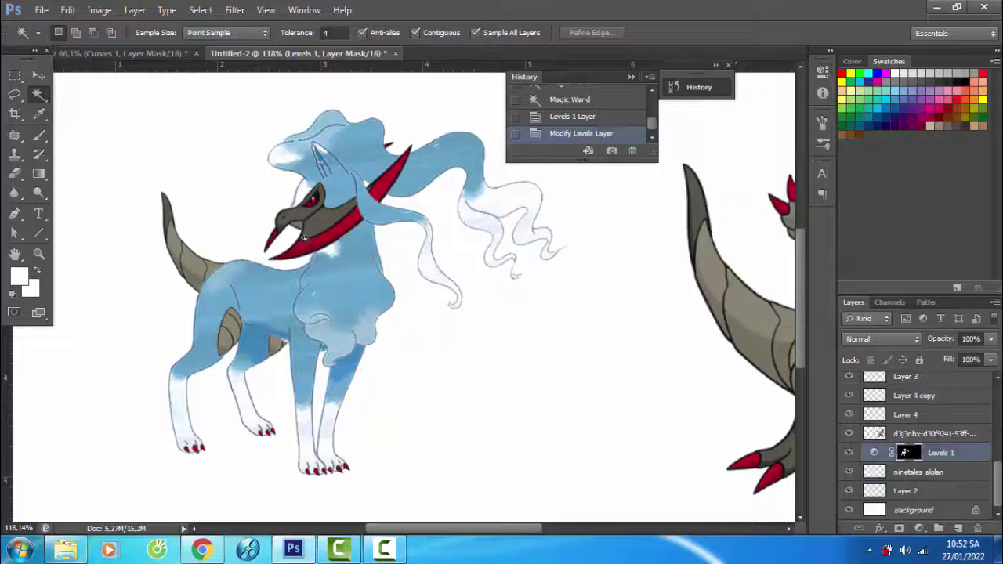
Select the torso, near hind thigh and upper front leg with the Magic Wand at tolerance 31
left_click(228, 275)
scroll(228, 276, "up", 2)
type("31")
scroll(211, 231, "down", 1)
left_click(212, 231)
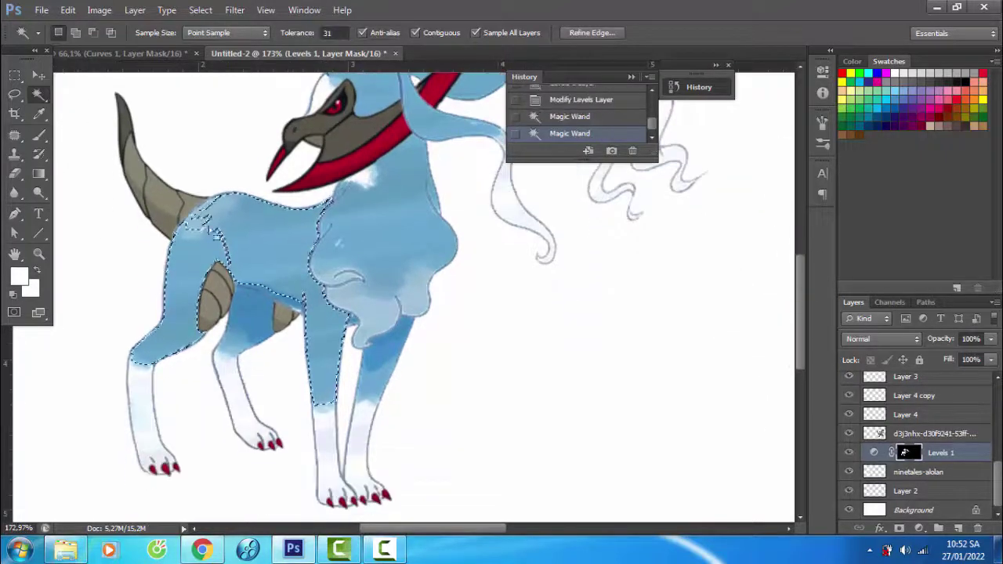
Add the far hind leg, the other front leg and all the white lower legs to the Magic Wand selection
scroll(252, 250, "down", 1)
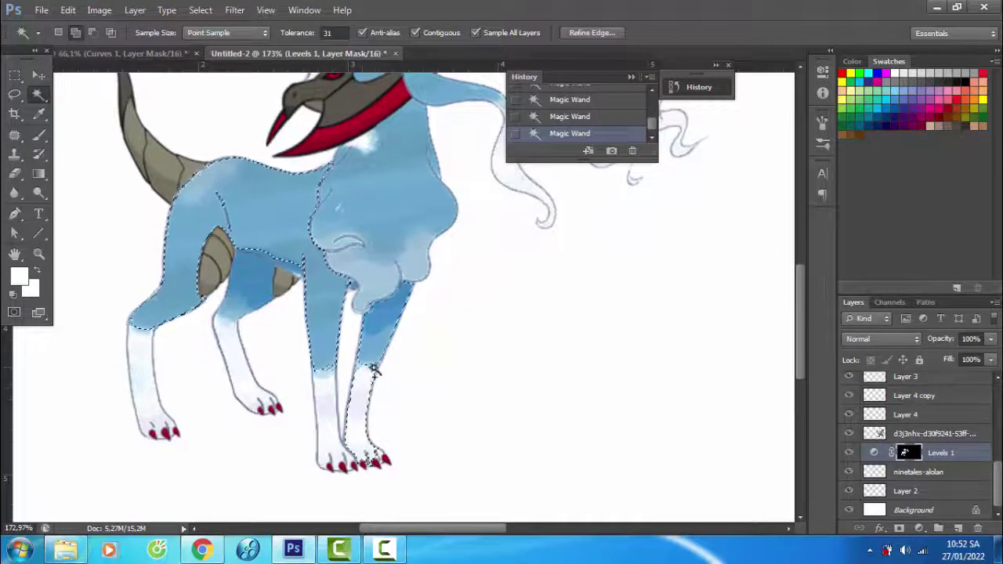
scroll(302, 447, "up", 2)
scroll(340, 303, "up", 1)
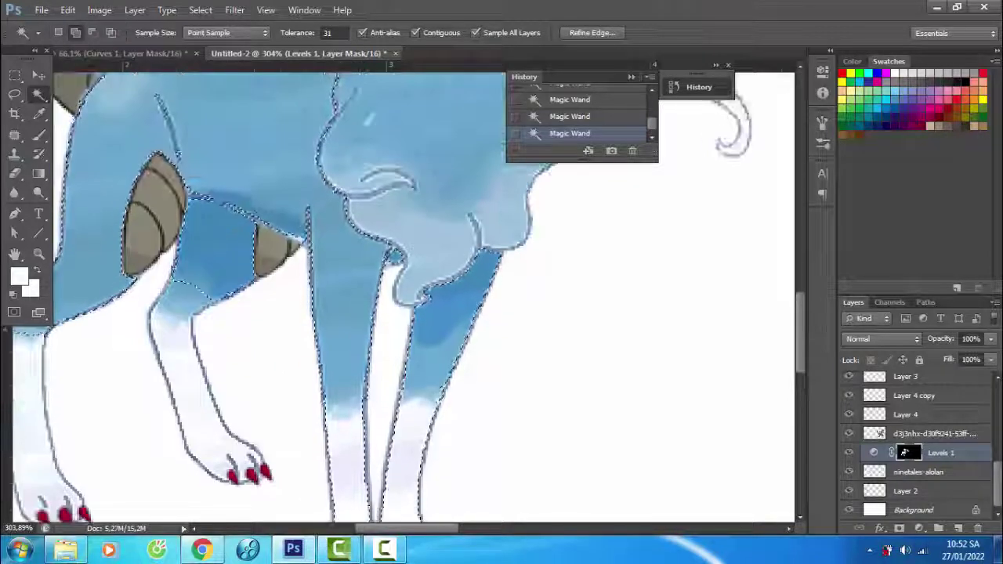
scroll(196, 401, "left", 3)
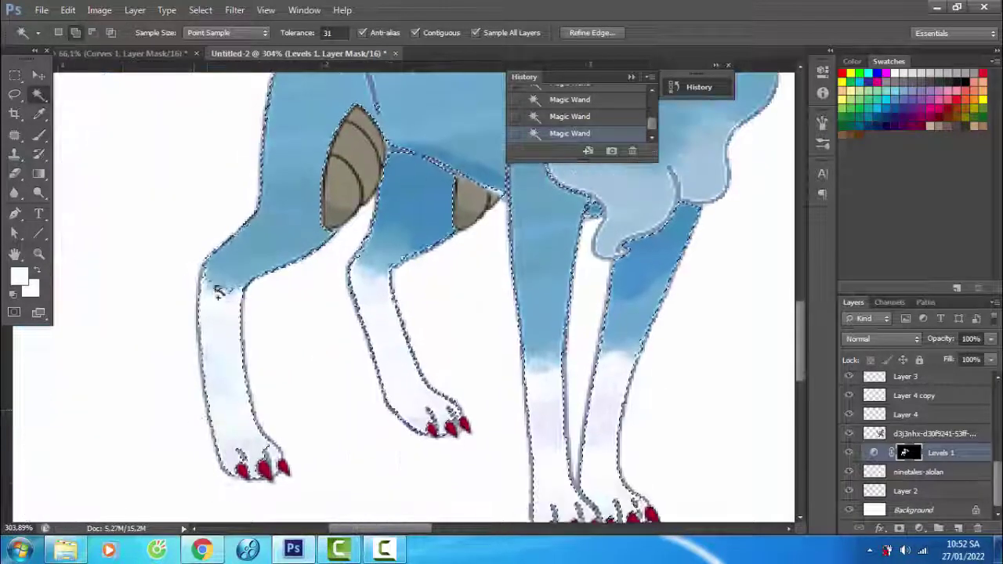
Add a Hue/Saturation adjustment layer with Colorize, lowering saturation and lightness to turn the selected torso and legs dark grey
scroll(276, 478, "down", 2)
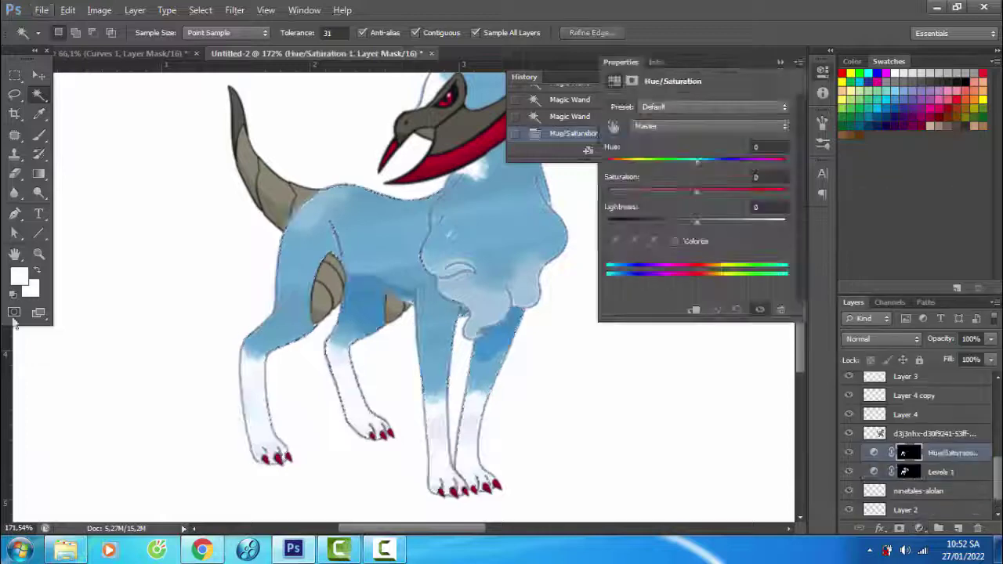
left_click(675, 241)
left_click_drag(654, 196, 609, 166)
left_click_drag(698, 223, 657, 221)
Select the head, the mane and the flowing hair strands with the Magic Wand at tolerance 31
scroll(438, 157, "up", 3)
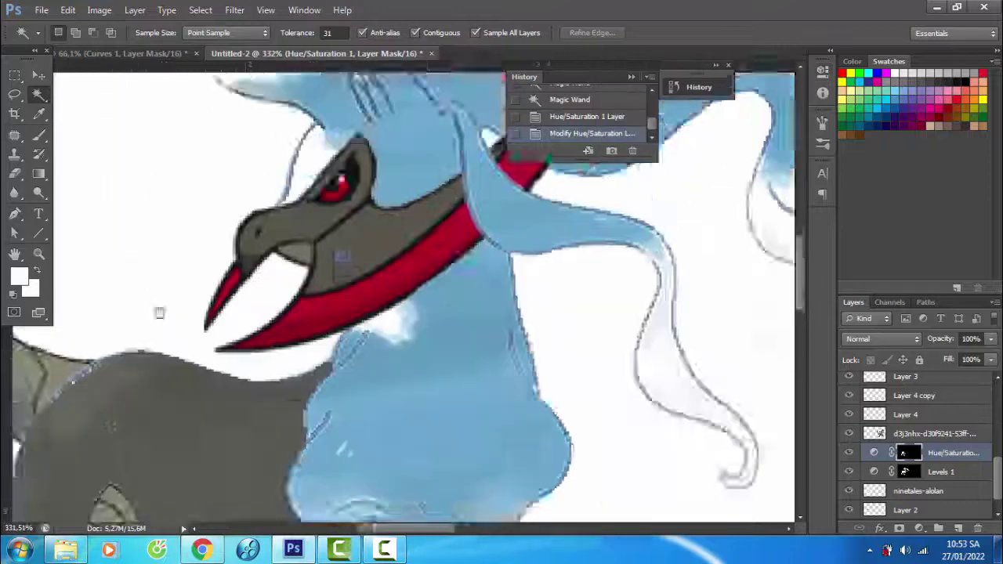
scroll(328, 235, "up", 3)
scroll(235, 313, "down", 2)
left_click(223, 217)
scroll(235, 196, "down", 2)
scroll(266, 117, "up", 1)
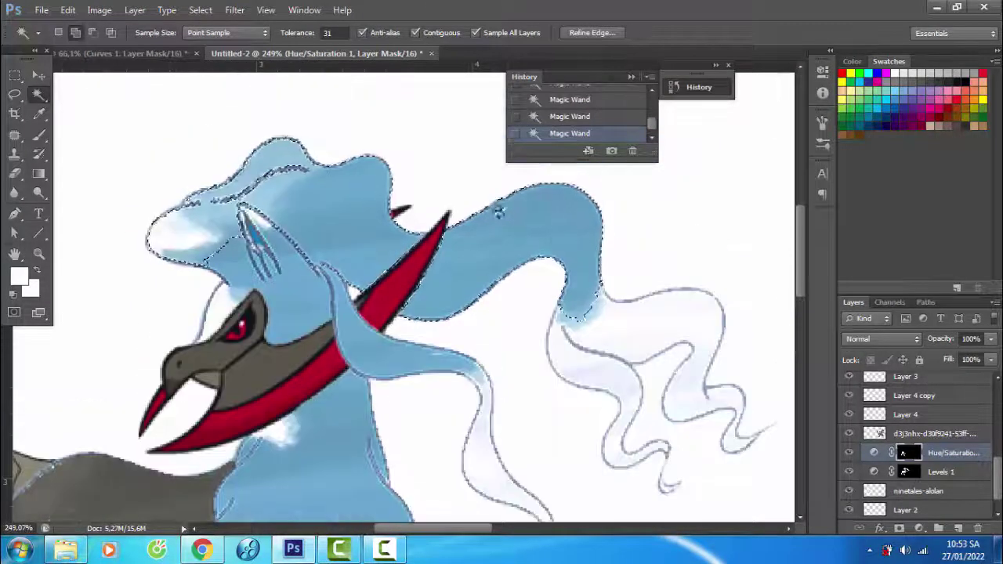
left_click(615, 328)
scroll(664, 330, "down", 2)
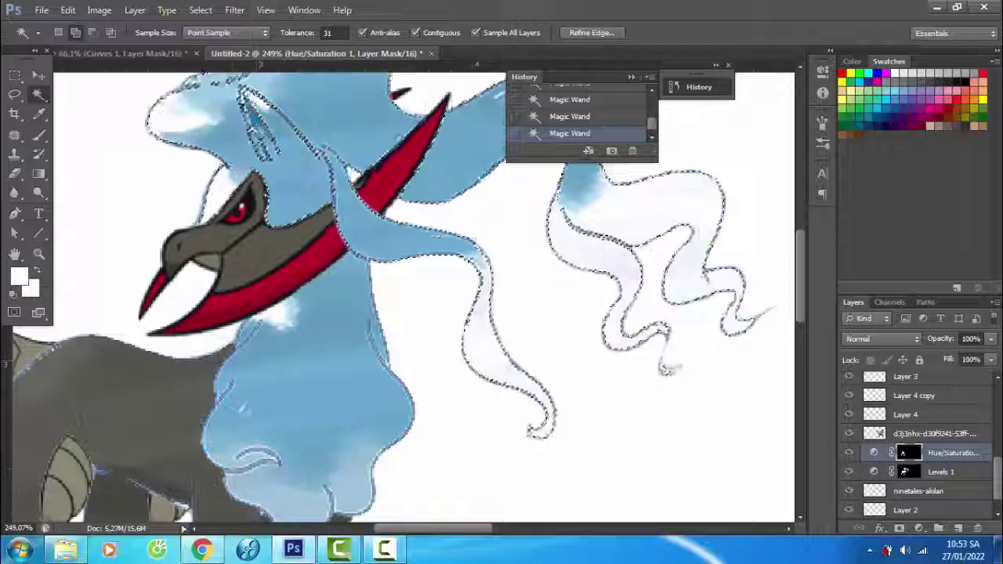
Extend the Magic Wand selection to the neck and the whole chest fur, including its paler lower tufts
scroll(251, 94, "down", 3)
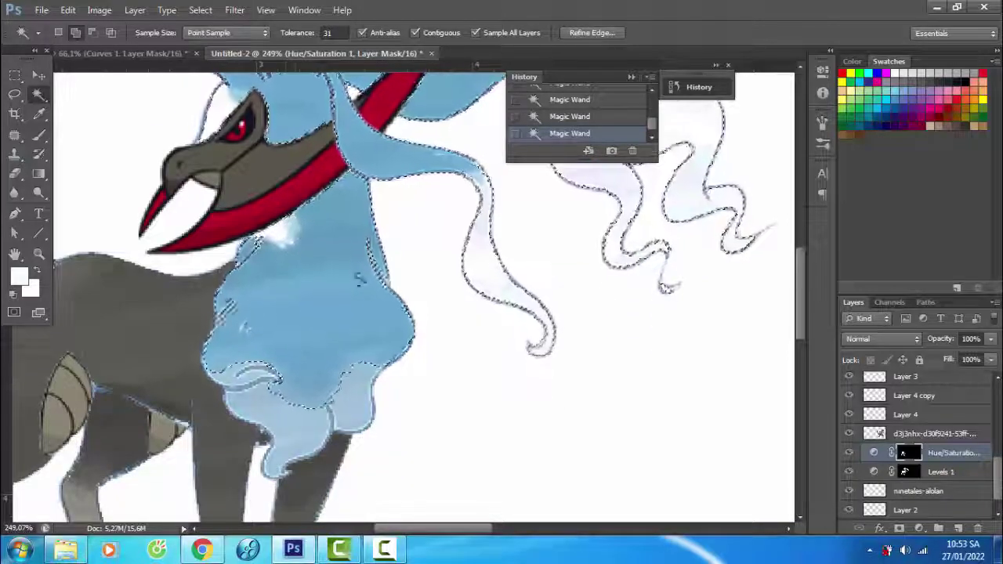
scroll(272, 326, "down", 10)
scroll(273, 326, "up", 10)
scroll(273, 285, "up", 1)
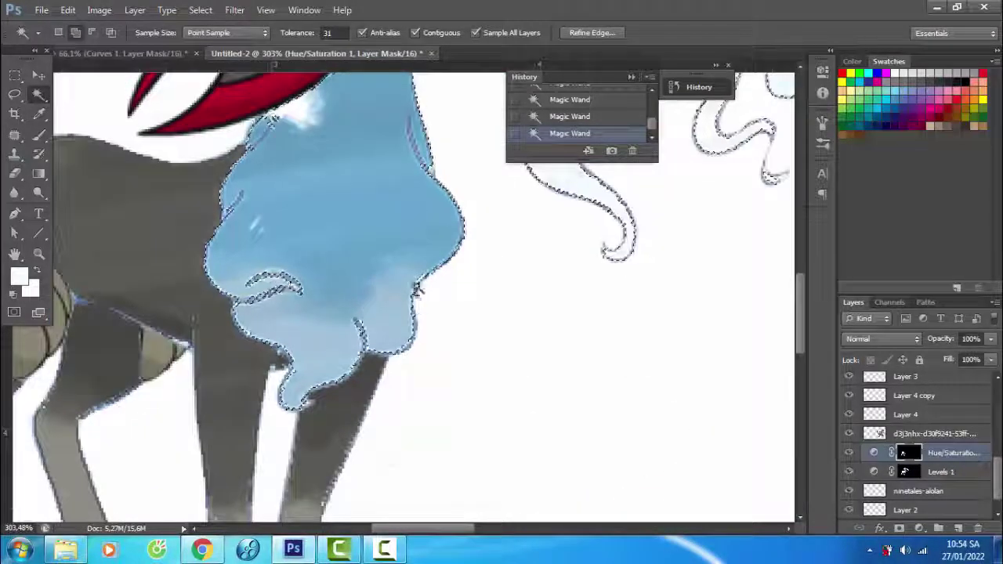
scroll(418, 292, "down", 7)
Add a Hue/Saturation adjustment layer for the selected head, hair and chest fur with saturation -100 and lightness +23
left_click(919, 527)
left_click(912, 344)
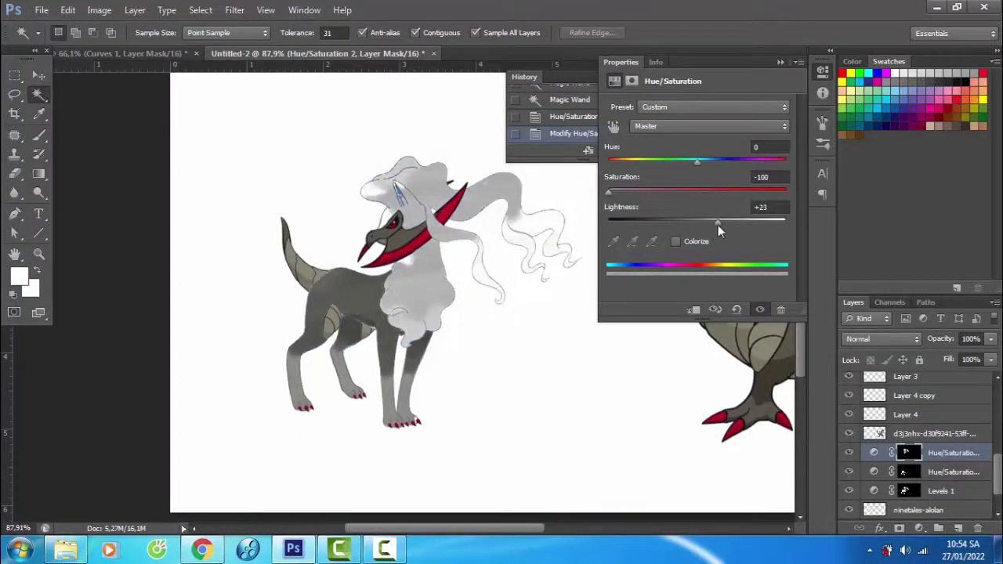
left_click(780, 62)
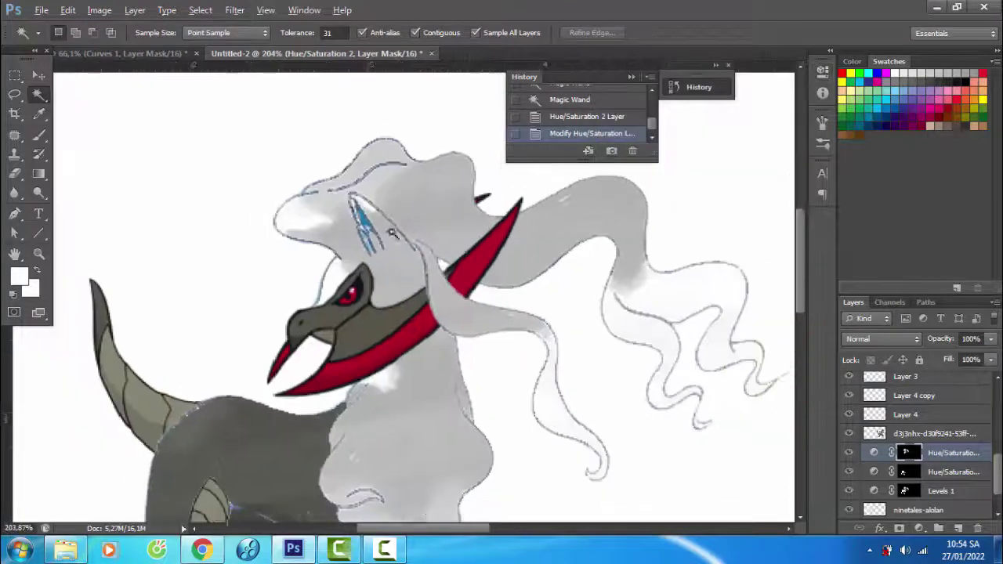
scroll(595, 235, "down", 1)
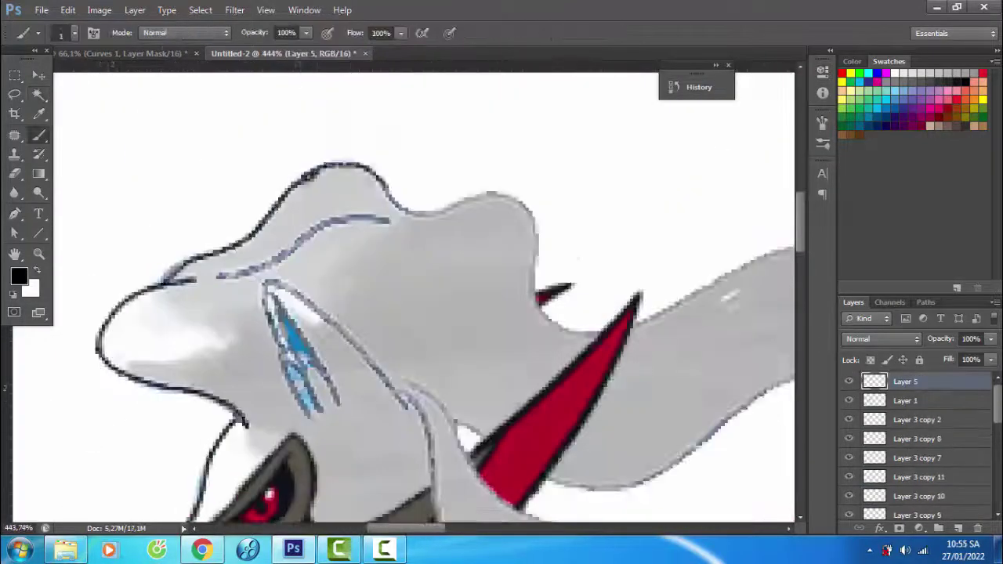